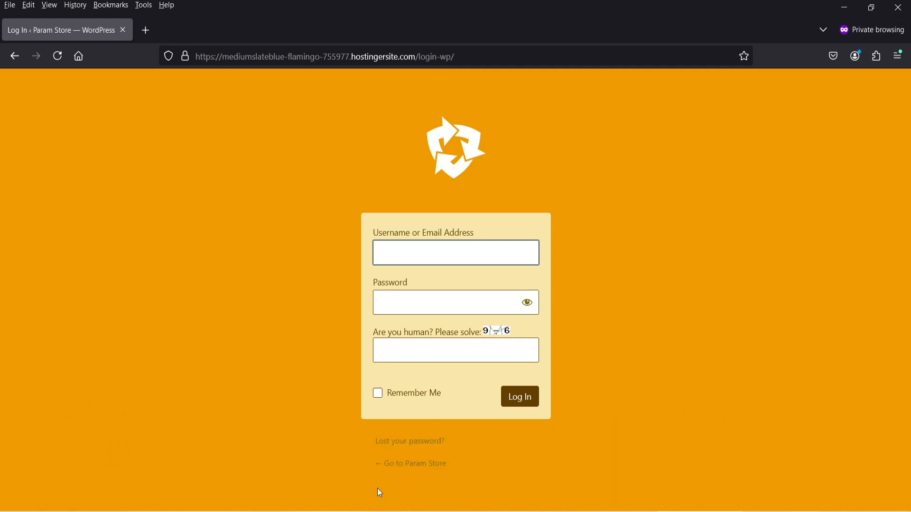
Step: Switch to the WP Captcha website and review its features, plus the Advanced Google reCAPTCHA page in the WordPress plugin directory
left_click(382, 511)
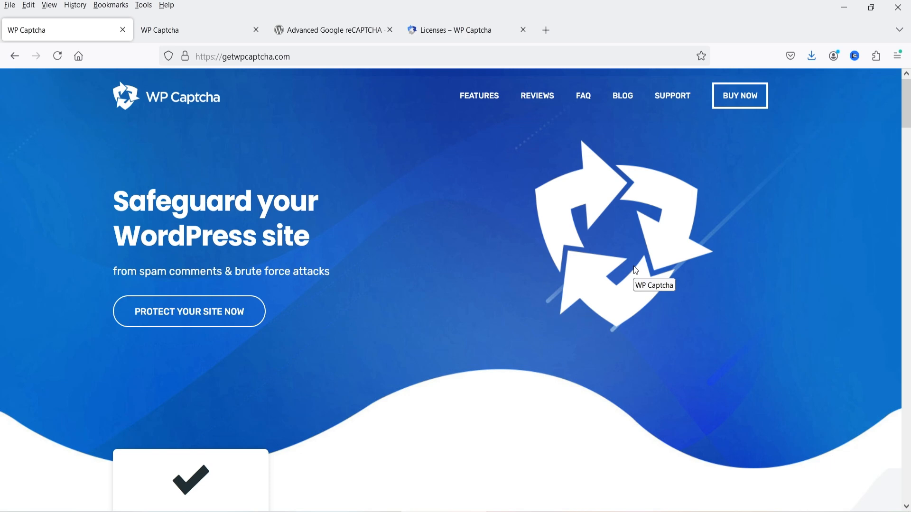
scroll(633, 266, "down", 5)
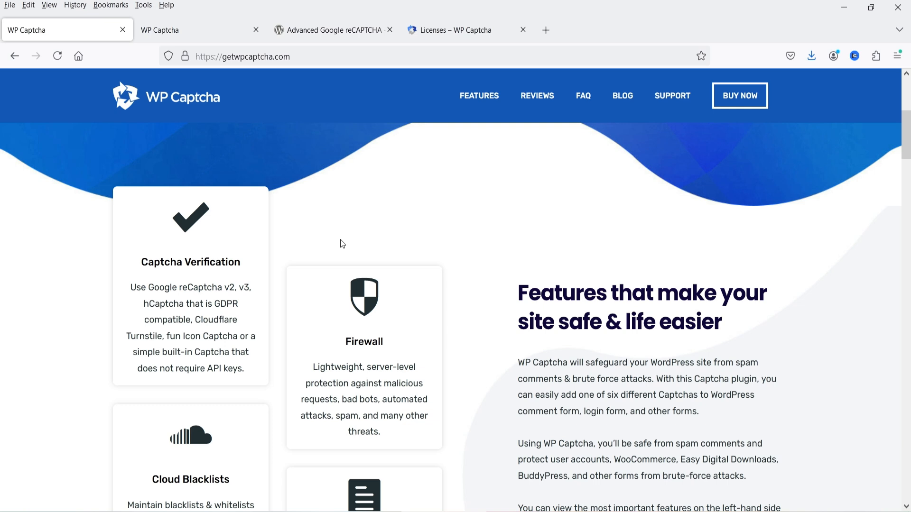
scroll(473, 221, "down", 1)
scroll(455, 302, "down", 2)
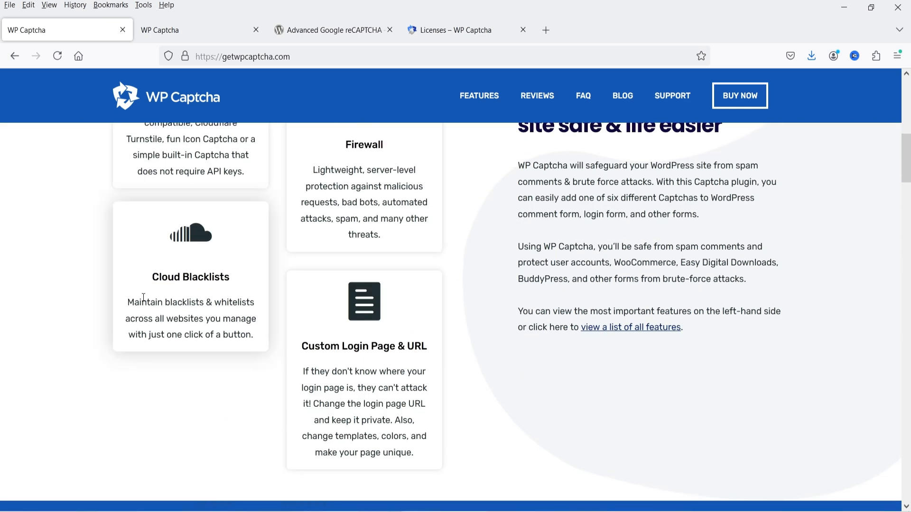
scroll(173, 331, "down", 1)
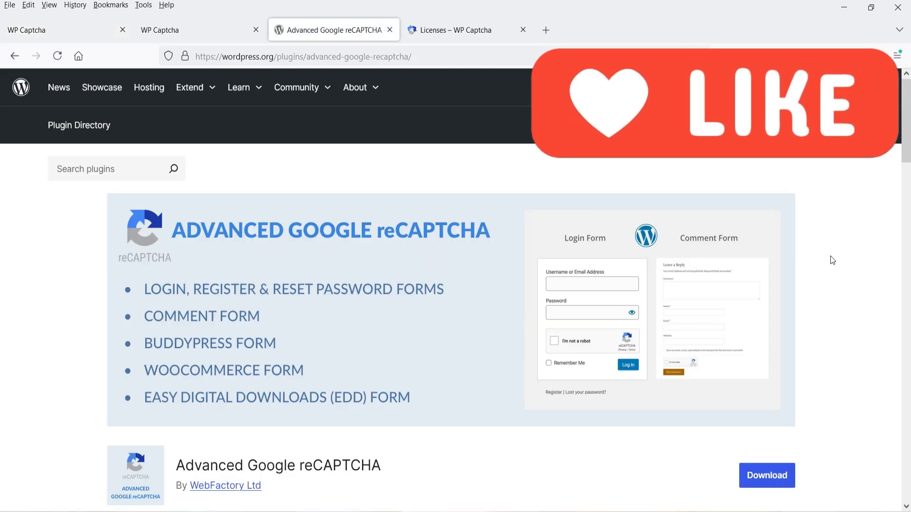
scroll(830, 256, "down", 3)
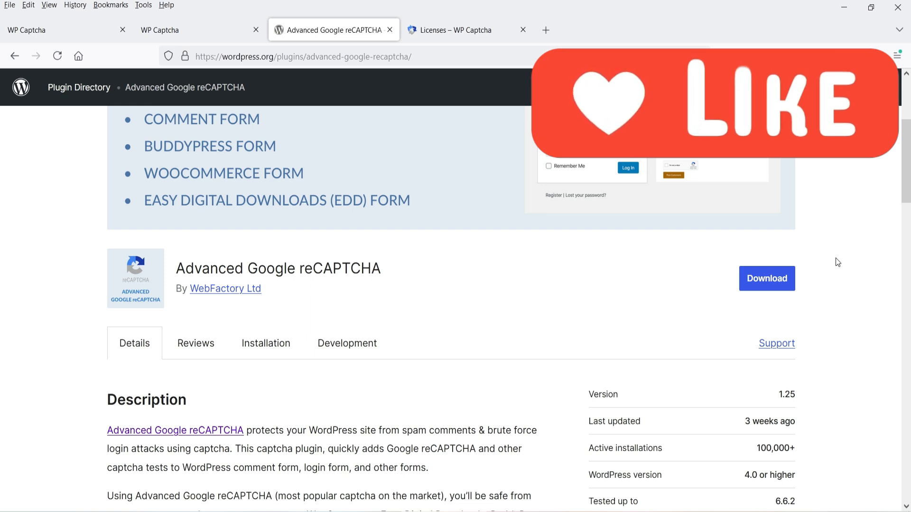
scroll(901, 260, "down", 1)
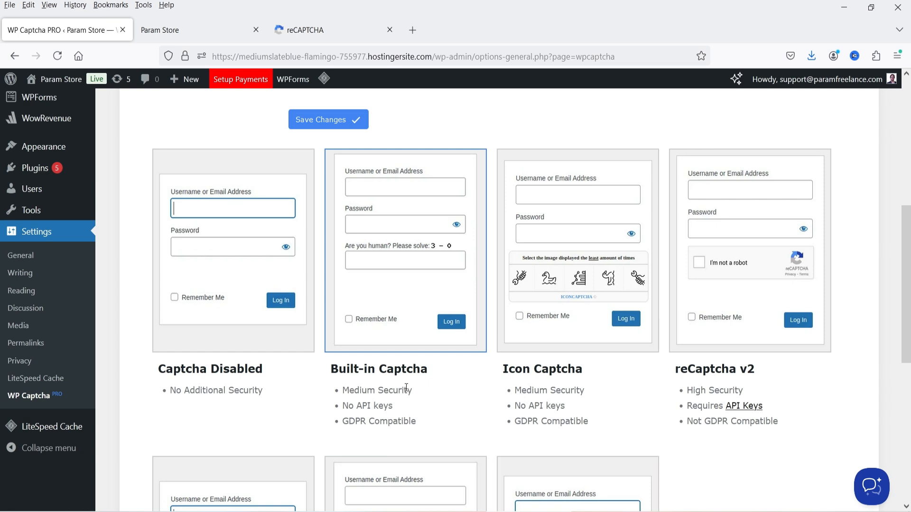
Step: Review the available captcha types in the WP Captcha PRO settings and the Agency, Team and Personal plans on the pricing page
scroll(813, 303, "down", 3)
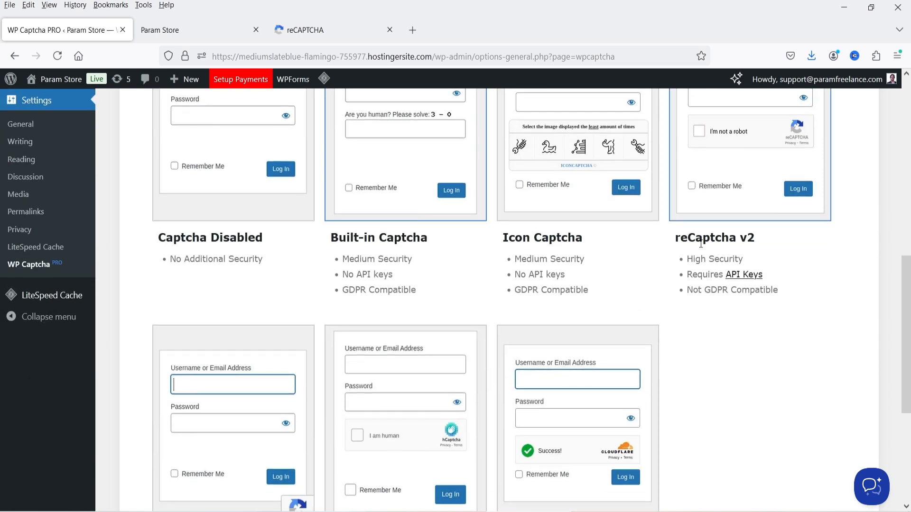
scroll(775, 254, "down", 4)
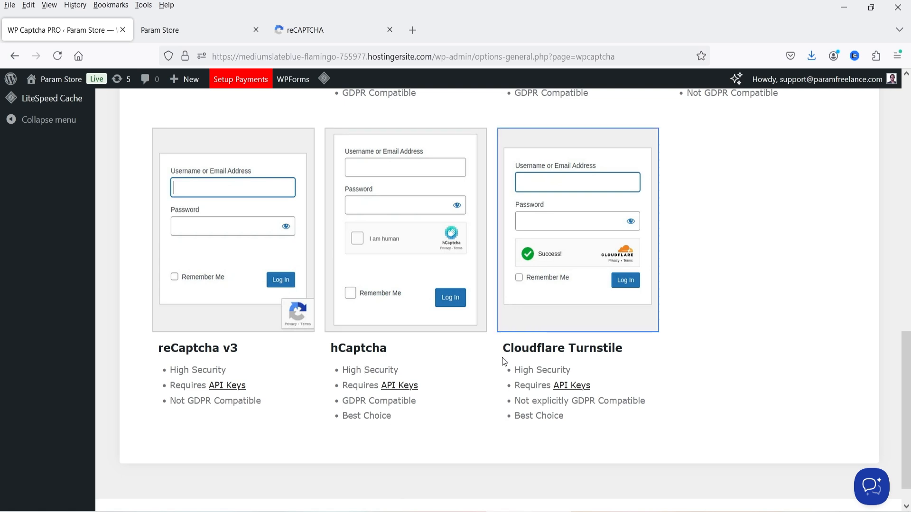
scroll(688, 356, "up", 7)
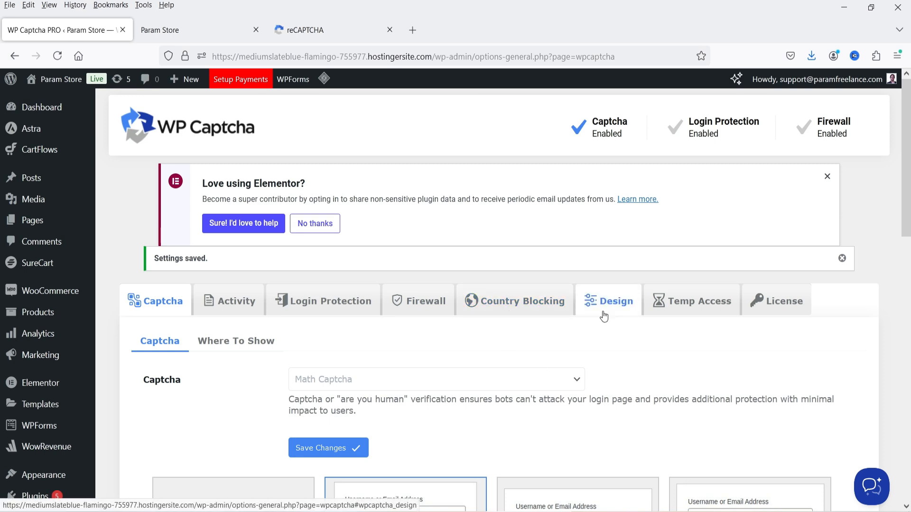
left_click(372, 306)
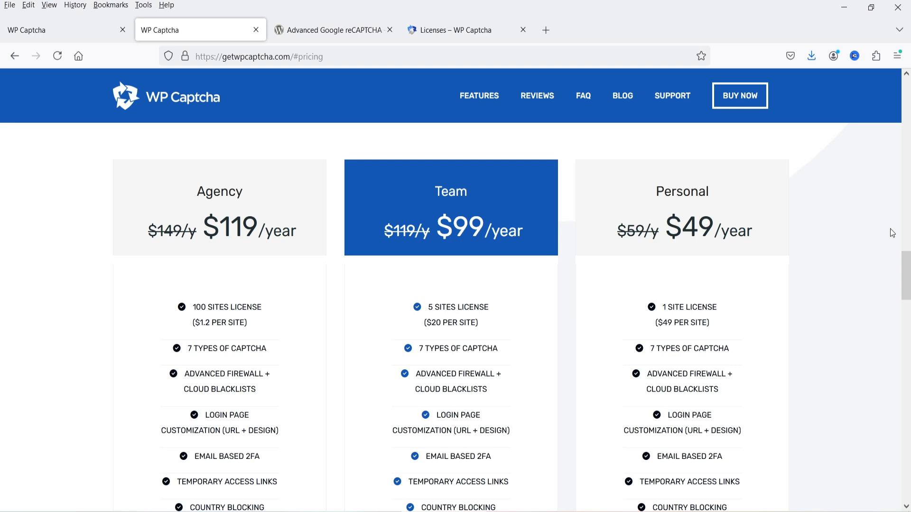
scroll(885, 231, "down", 4)
scroll(886, 233, "up", 1)
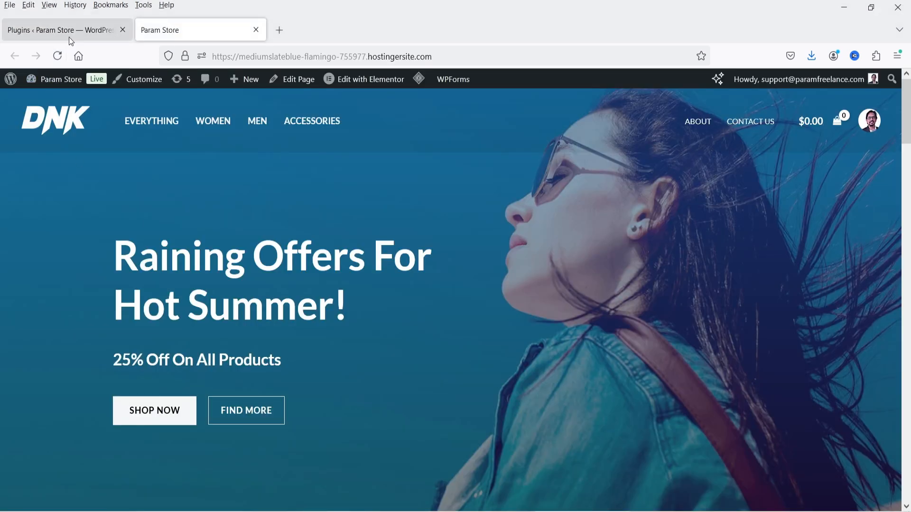
Step: Return to the Param Store admin and open the plugin upload form for adding a new plugin
left_click(70, 38)
scroll(33, 400, "down", 3)
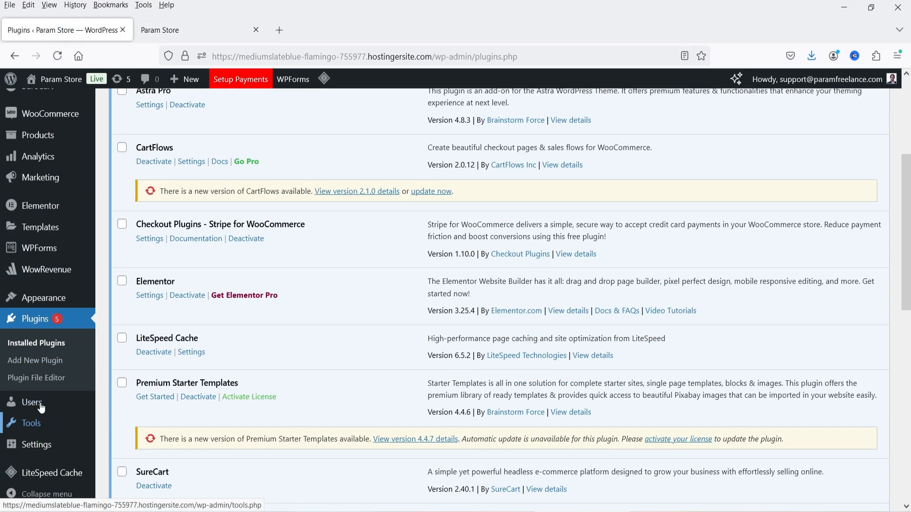
left_click(20, 362)
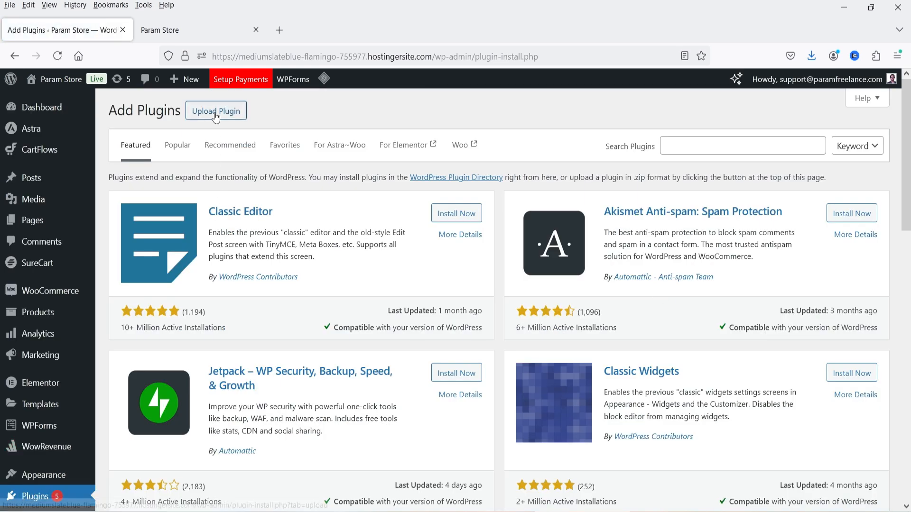
left_click(214, 112)
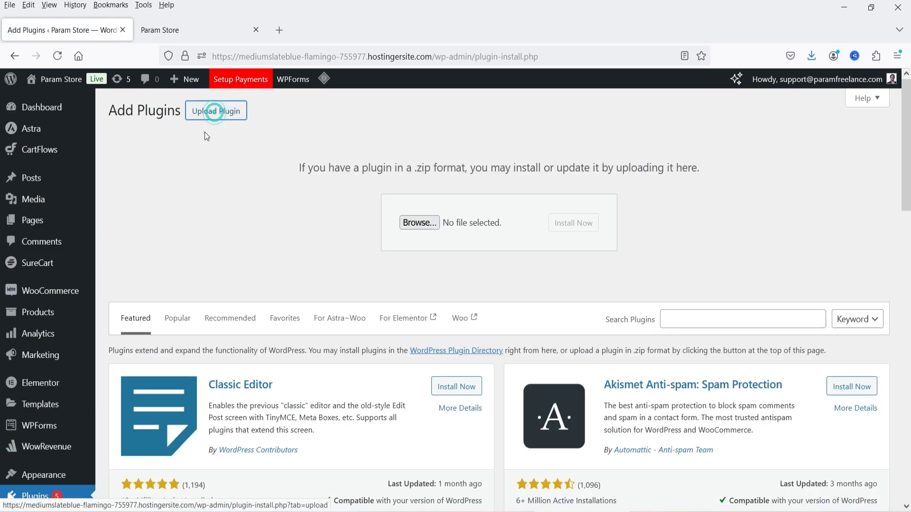
Step: Install and activate the plugin from the advanced-google-recaptcha-pro-v521 zip file on the Desktop
left_click(415, 224)
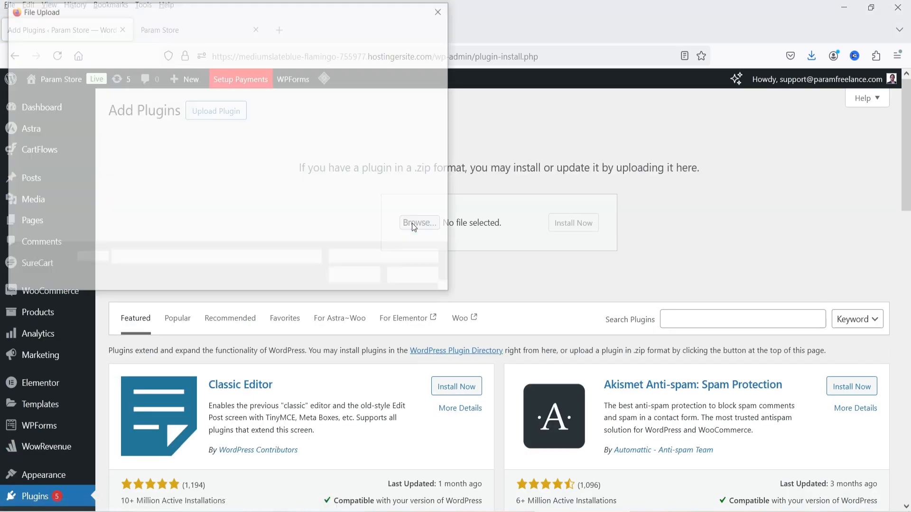
left_click(264, 129)
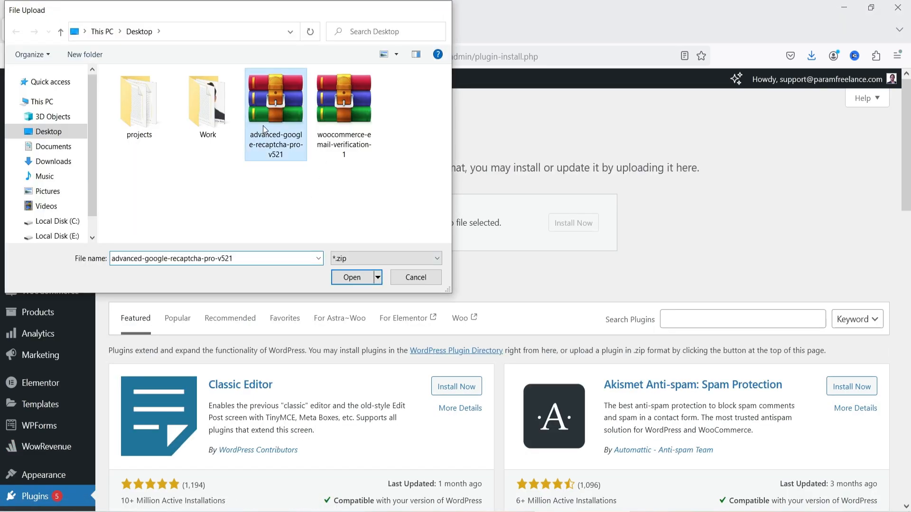
double_click(265, 129)
left_click(600, 223)
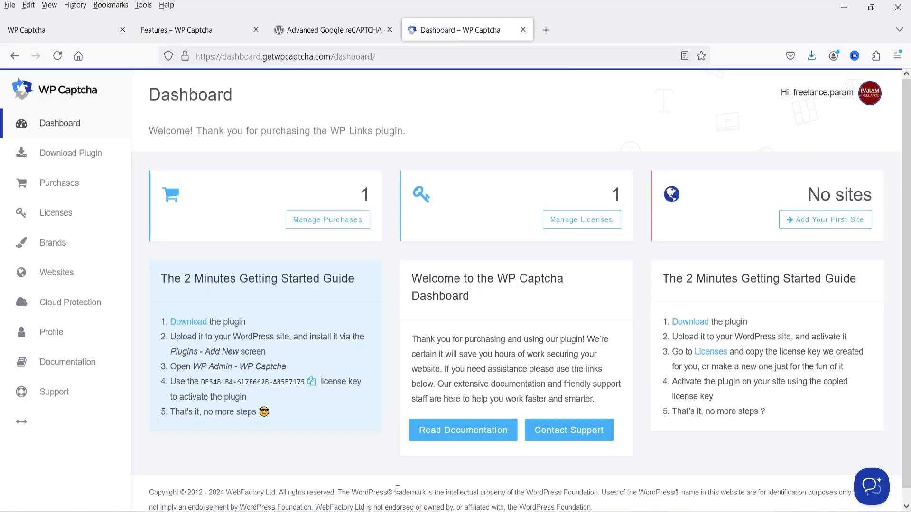
left_click(823, 218)
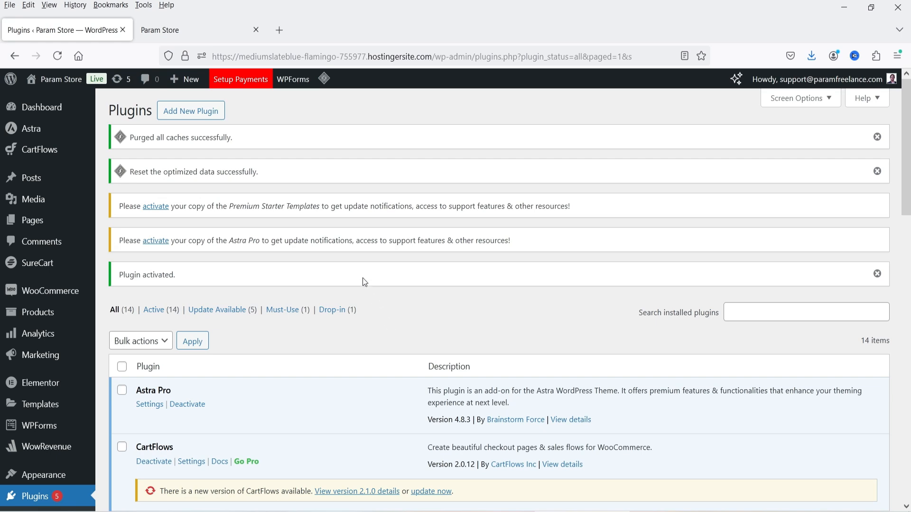
Step: Locate WP Captcha PRO among the installed plugins and open its settings page at the license form
scroll(364, 280, "down", 15)
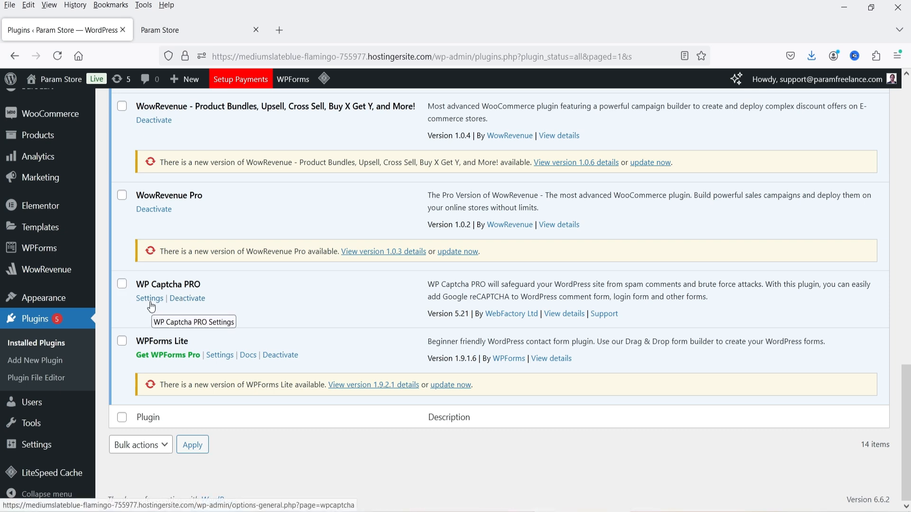
scroll(79, 327, "up", 1)
mouse_move(38, 446)
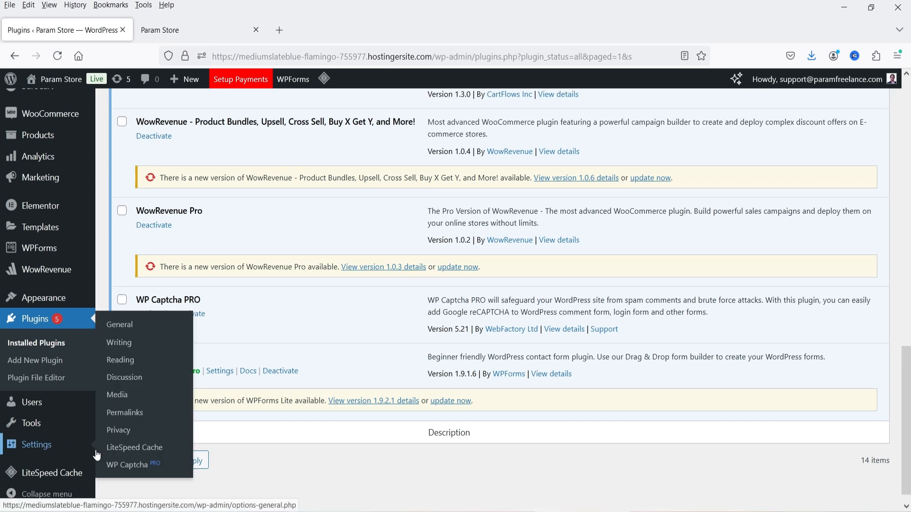
left_click(130, 471)
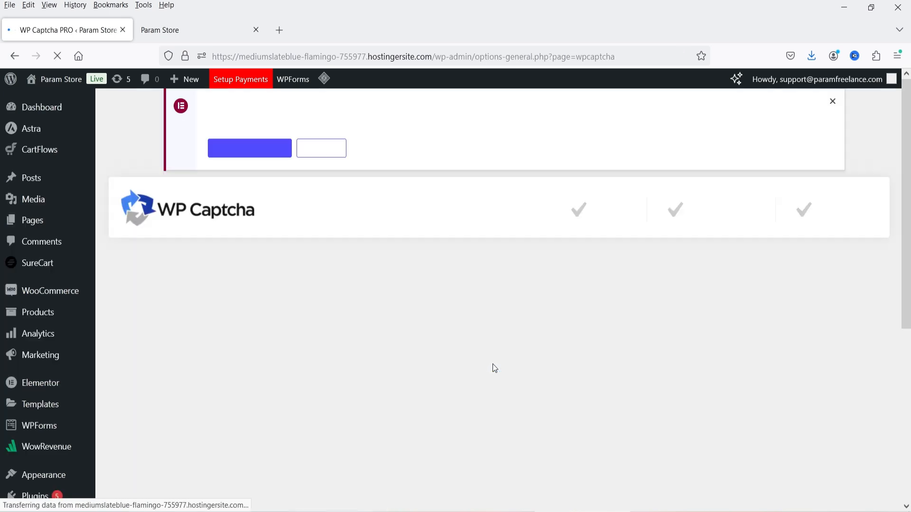
scroll(676, 303, "down", 4)
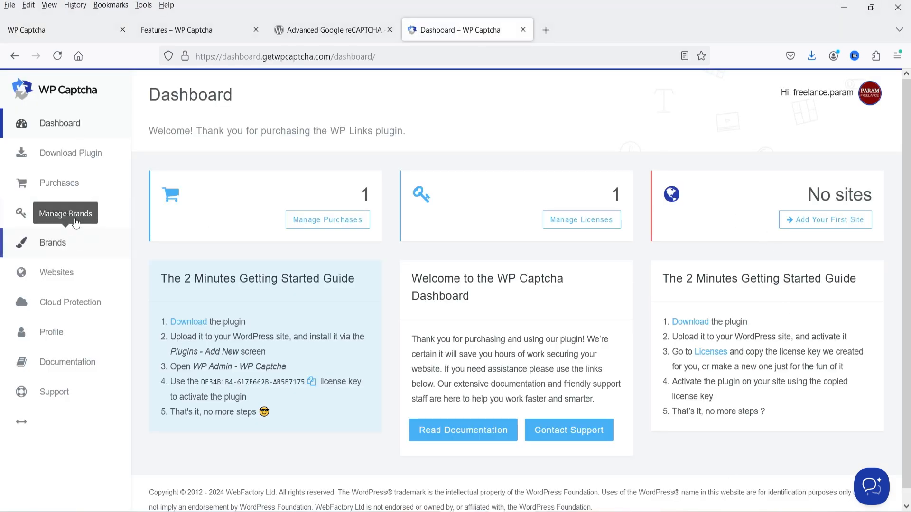
Step: Copy the license key from the WP Captcha dashboard's Licenses page, paste it into the plugin's License Key field and activate the license
left_click(56, 213)
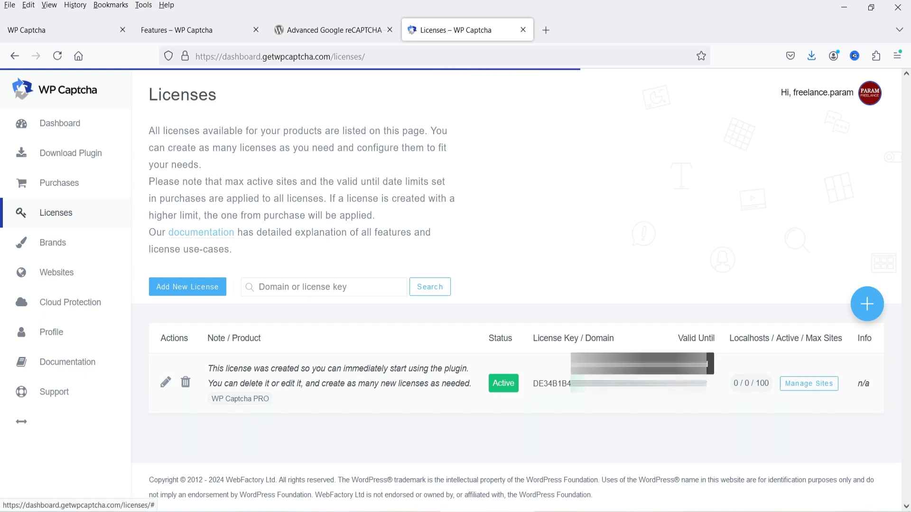
left_click(646, 383)
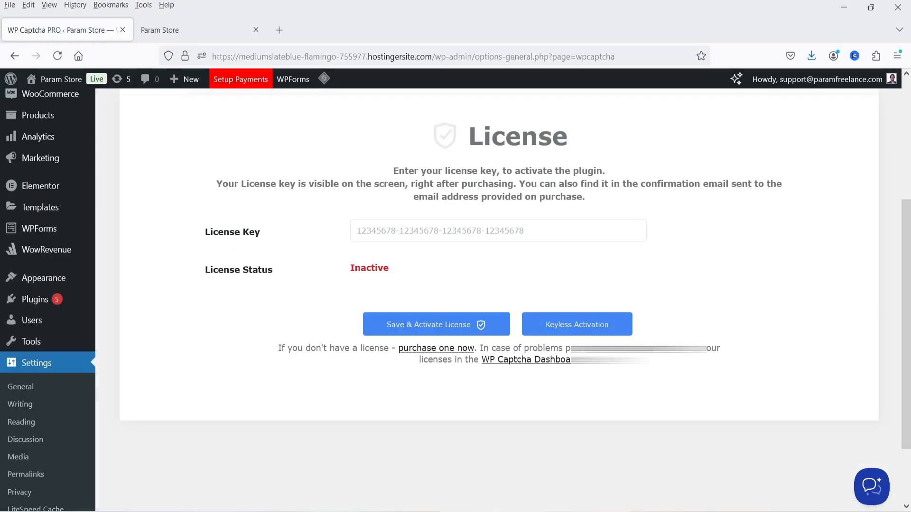
left_click(382, 237)
key("ctrl+v")
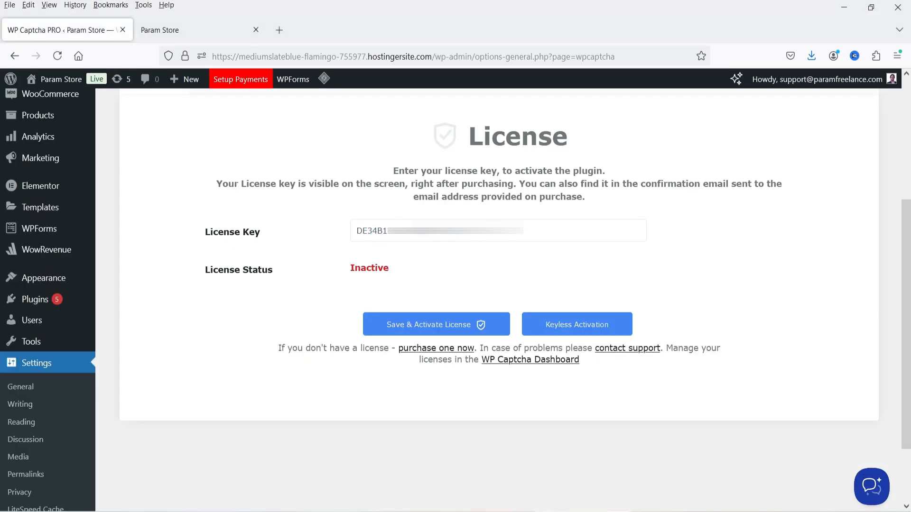
left_click(429, 327)
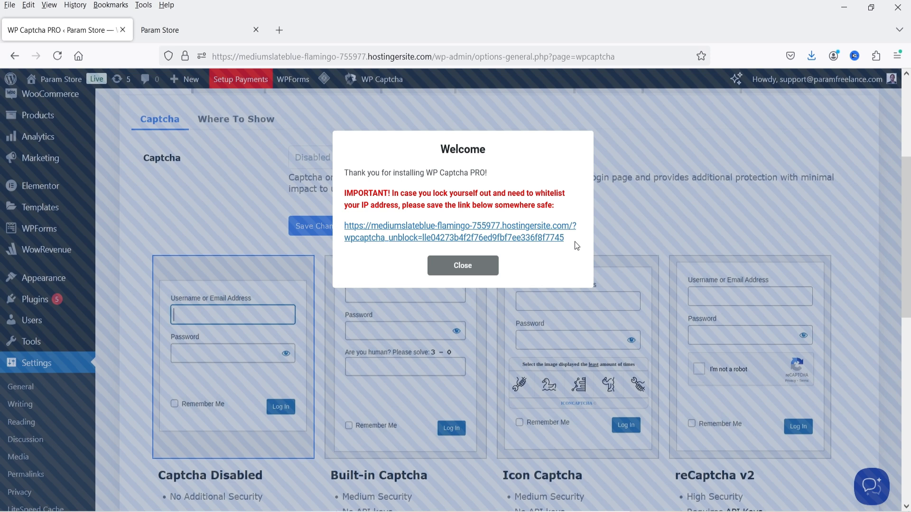
Step: Select the IP-whitelisting unblock link in the Welcome message, and close the message
left_click_drag(574, 241, 345, 226)
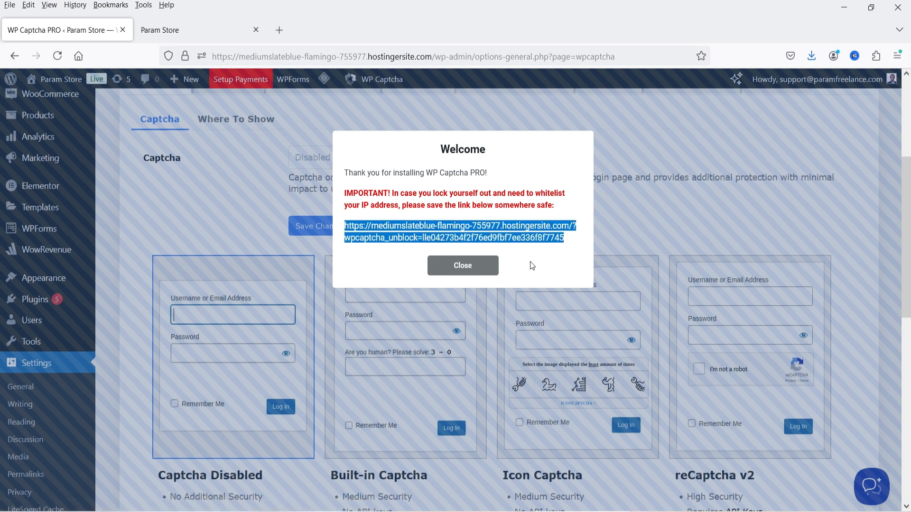
left_click(482, 263)
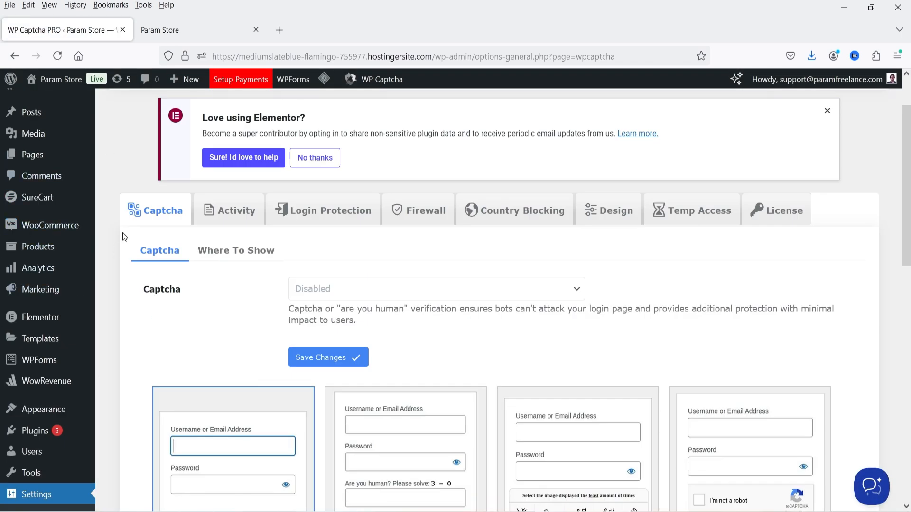
Step: Compare the security level, API key requirement and GDPR compatibility of each captcha type, from Captcha Disabled to Cloudflare Turnstile
scroll(194, 289, "down", 3)
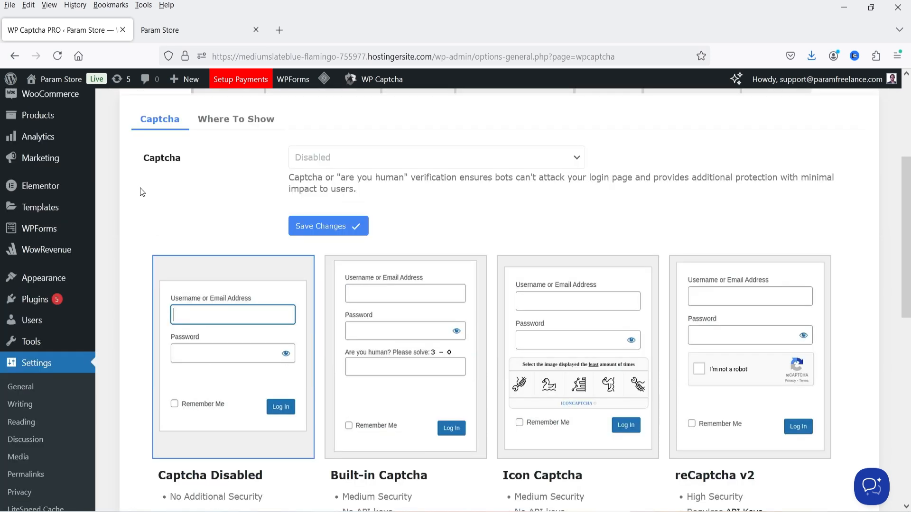
scroll(219, 177, "down", 1)
scroll(218, 177, "down", 3)
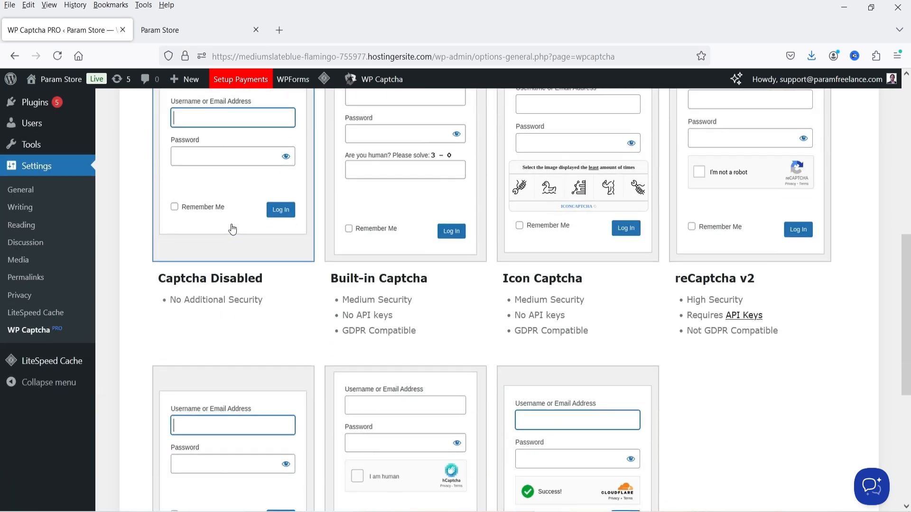
scroll(284, 284, "up", 1)
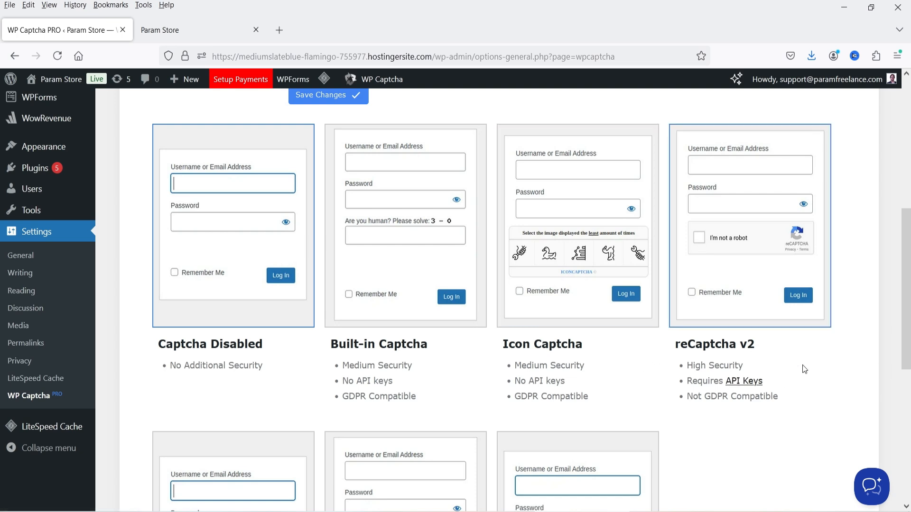
scroll(803, 365, "down", 2)
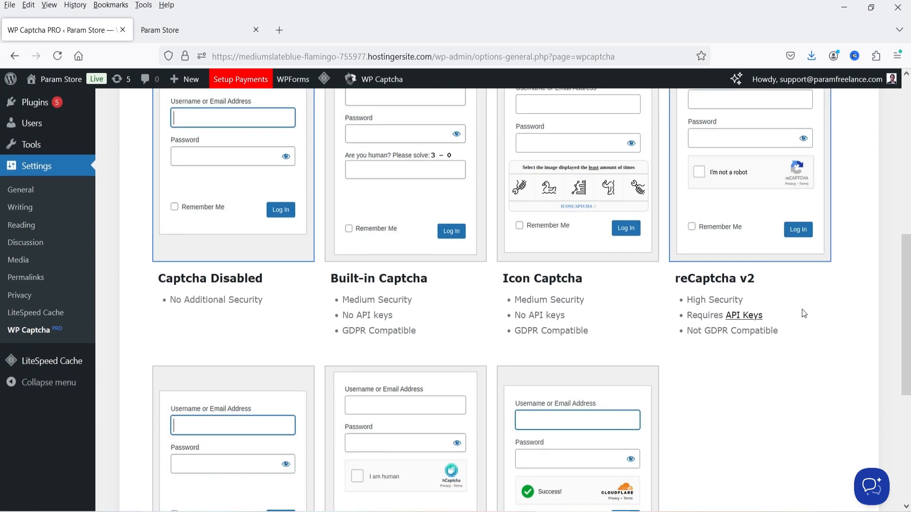
scroll(801, 316, "down", 5)
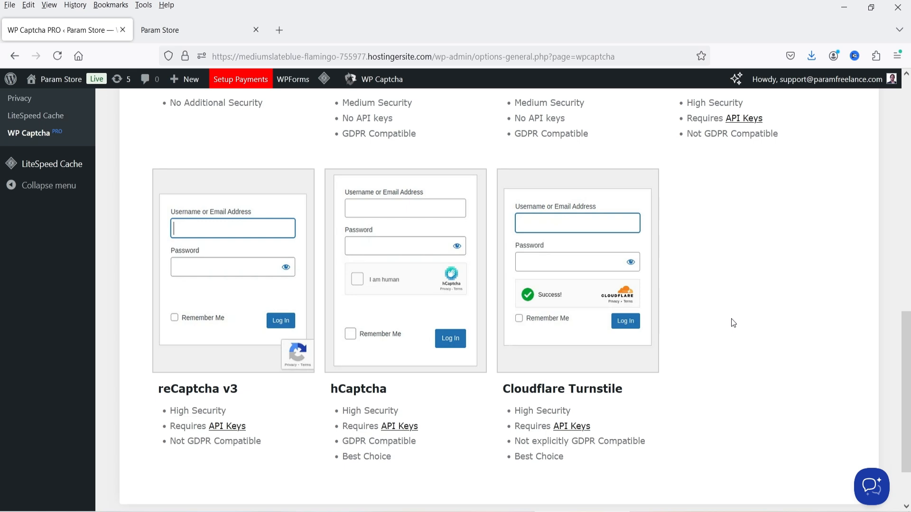
Step: Set the captcha type to Math Captcha, verify it with the answer 8, and save the changes
scroll(733, 323, "up", 10)
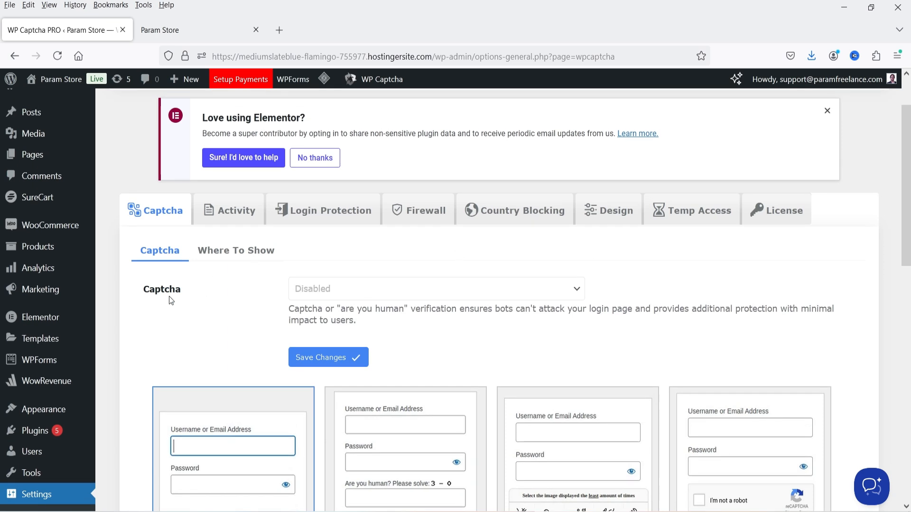
left_click(331, 289)
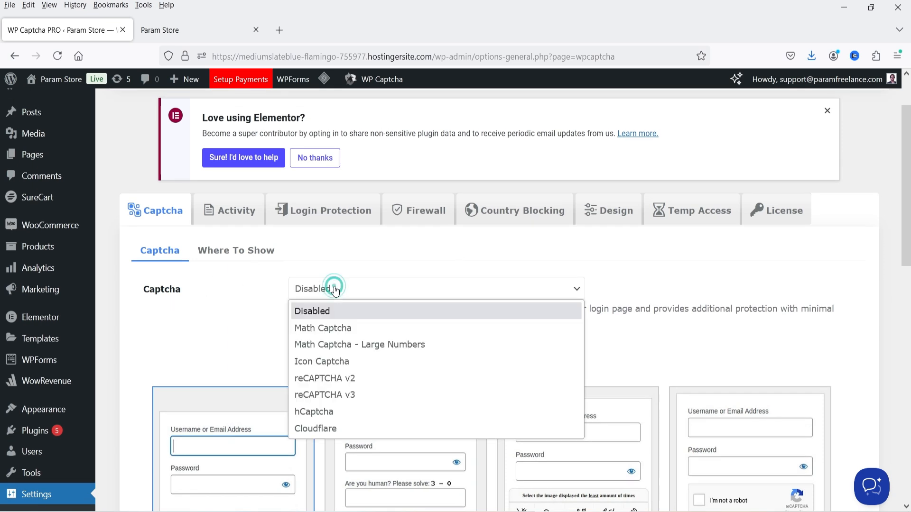
left_click(356, 332)
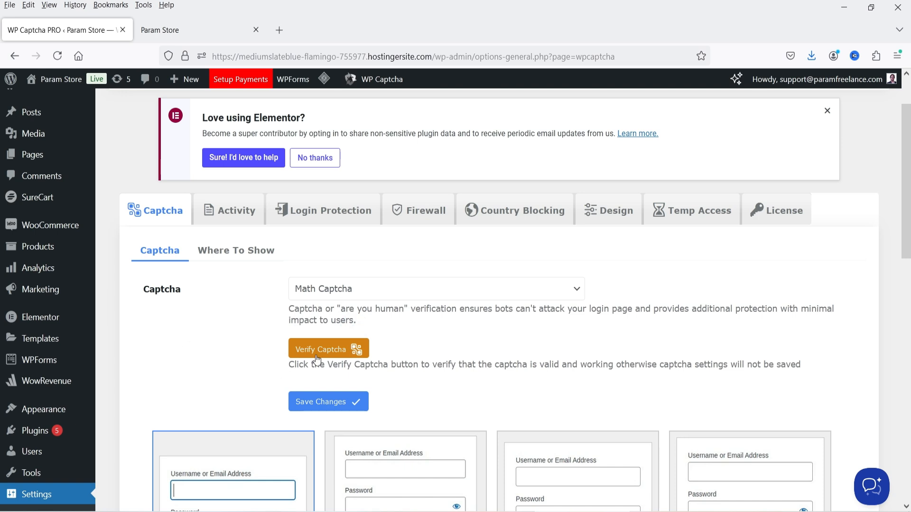
left_click(330, 351)
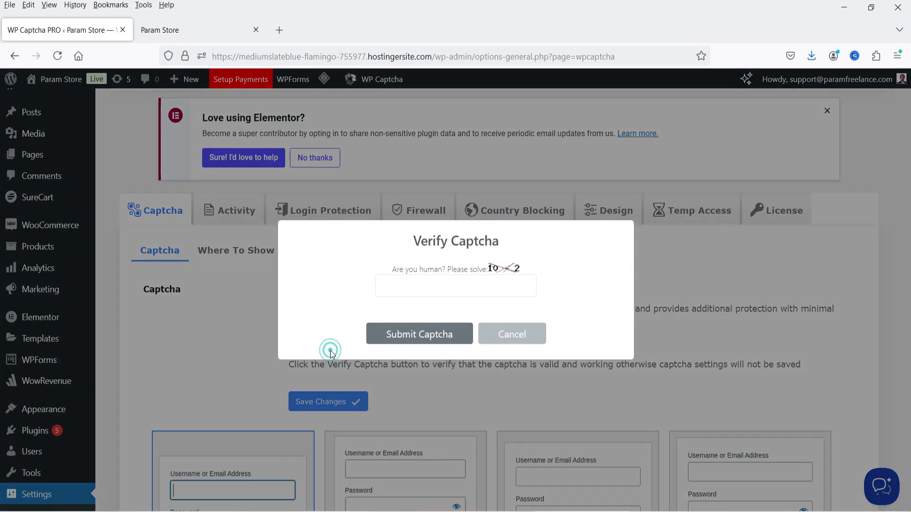
left_click(487, 284)
type("8")
left_click(410, 333)
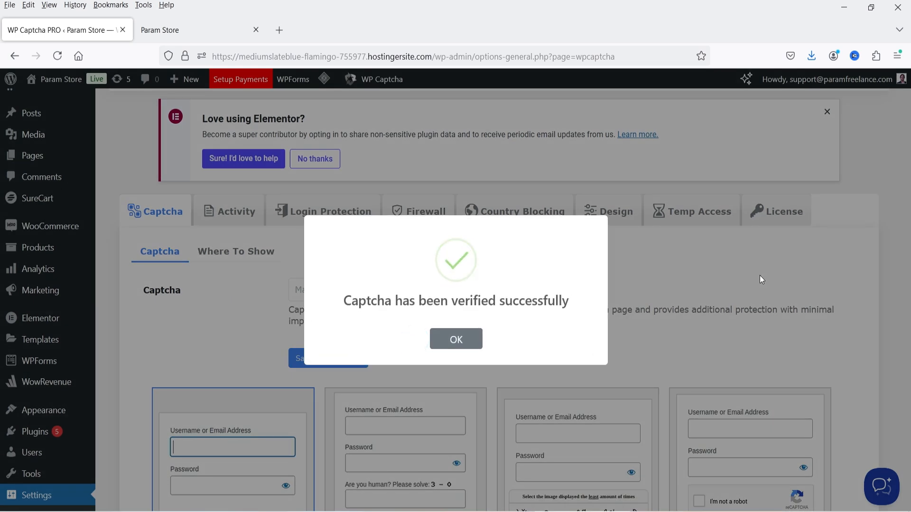
left_click(468, 339)
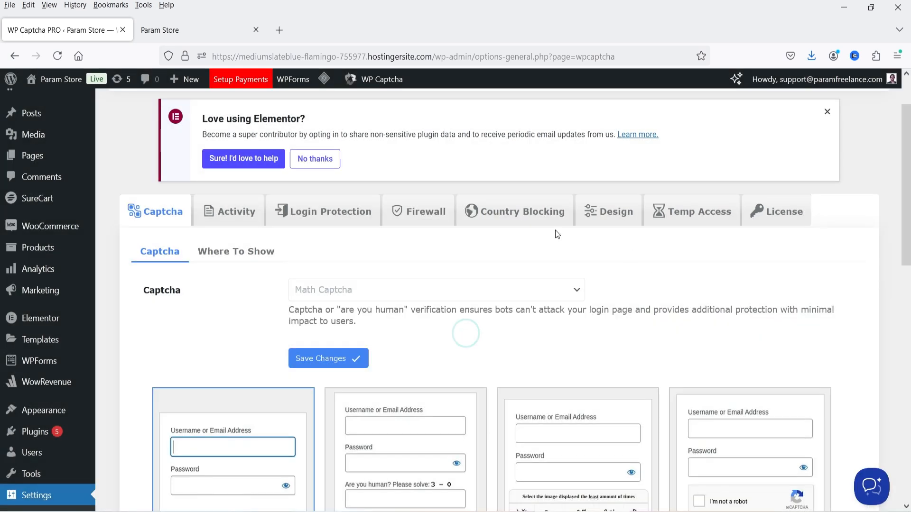
left_click(328, 358)
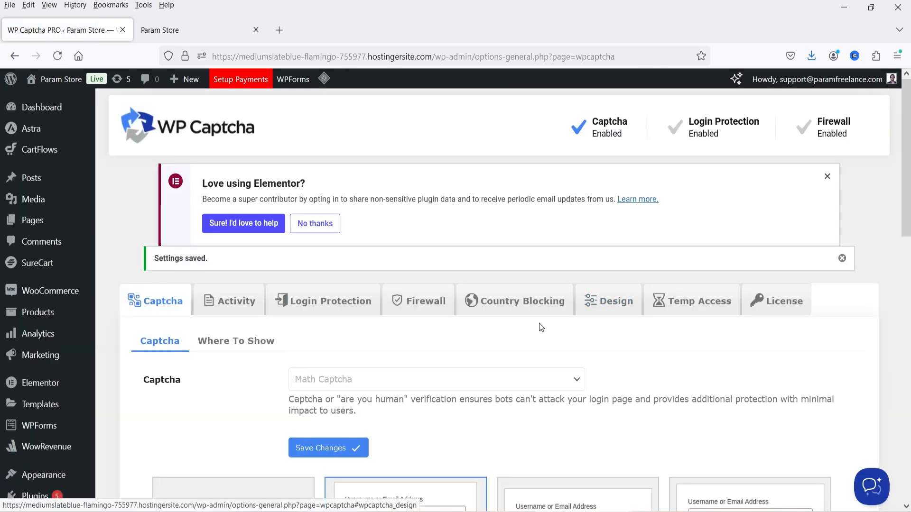
Step: Enable the captcha on the WooCommerce Registration Form and WooCommerce Checkout Form, and save the display locations
scroll(833, 330, "down", 3)
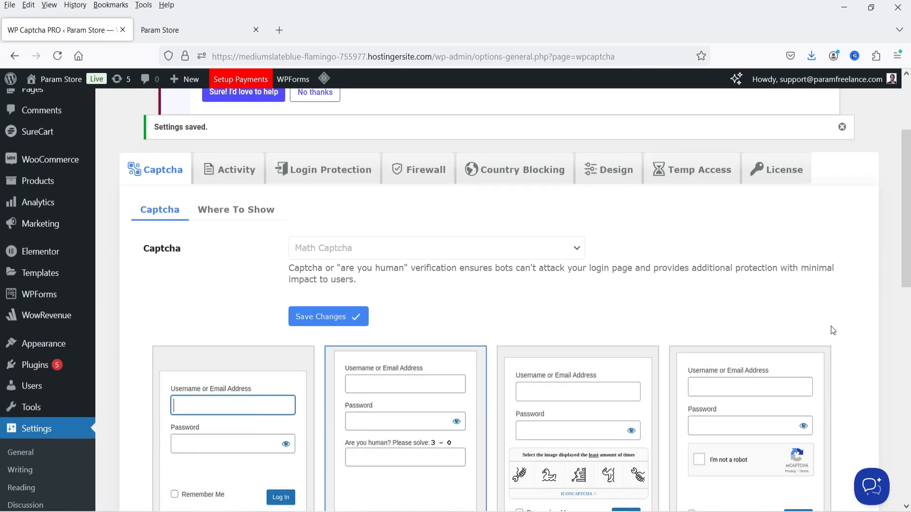
left_click(229, 215)
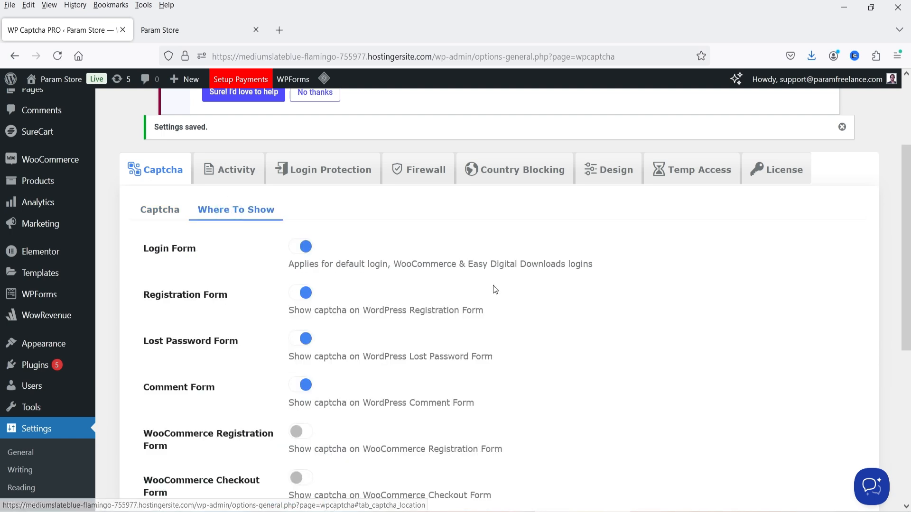
scroll(246, 192, "down", 2)
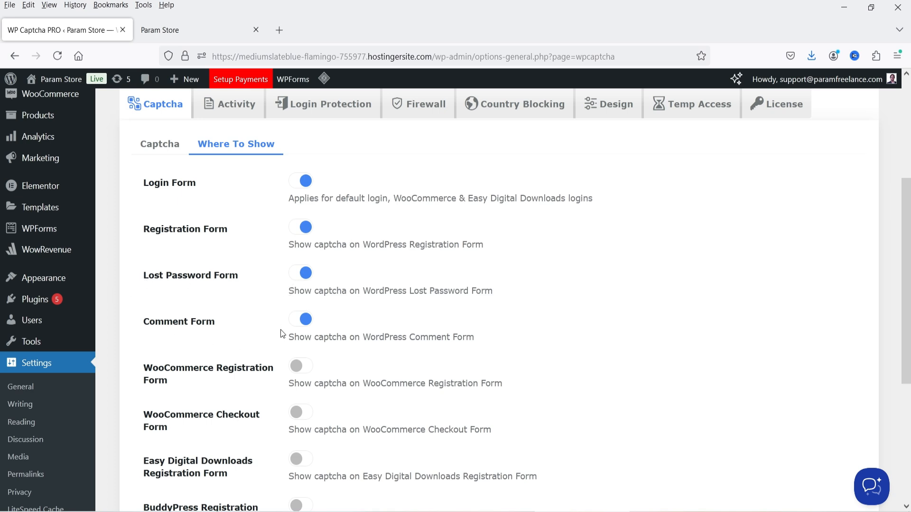
scroll(169, 160, "down", 5)
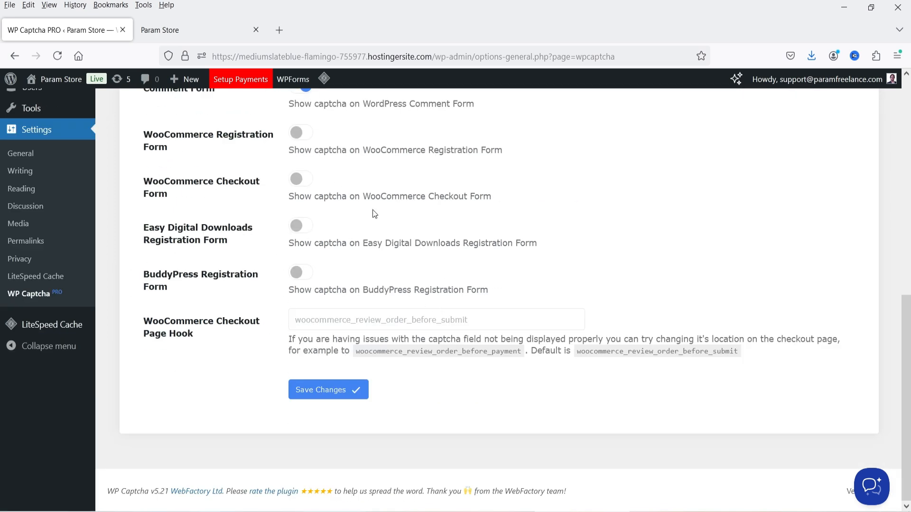
scroll(374, 214, "up", 2)
left_click(293, 199)
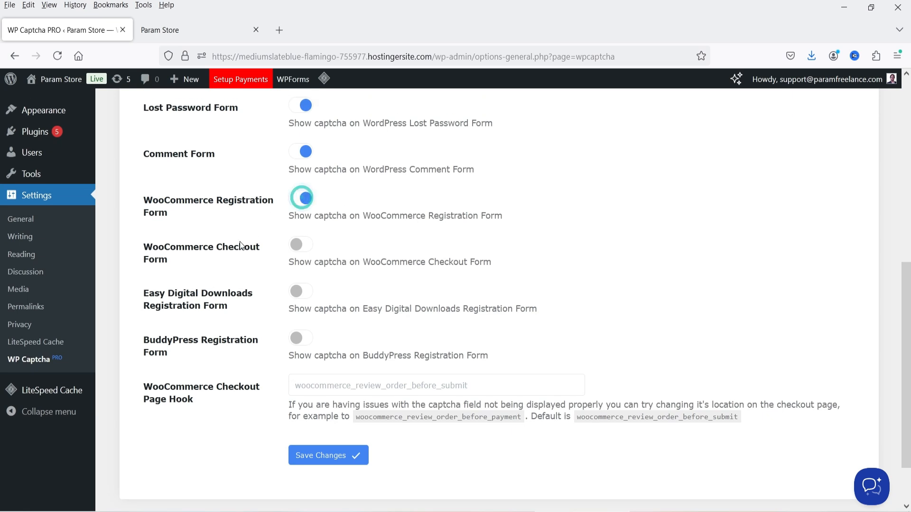
left_click(306, 247)
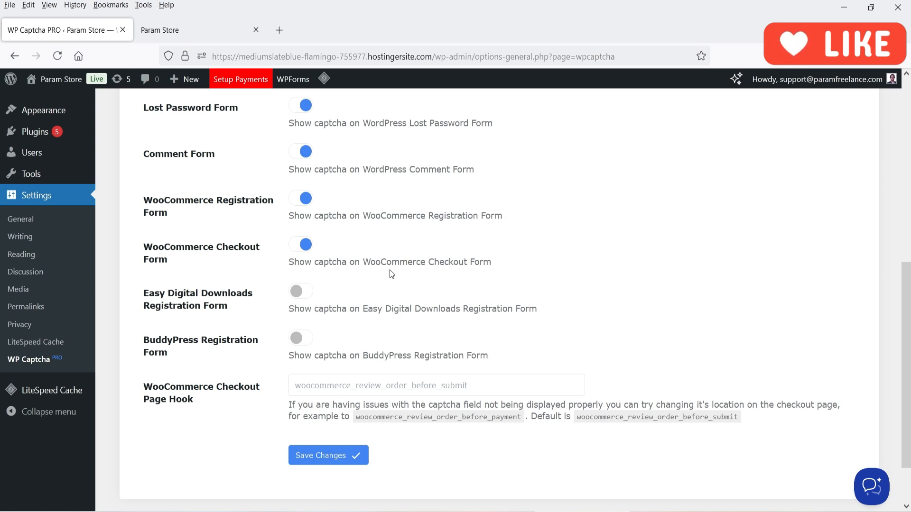
scroll(332, 171, "up", 1)
scroll(124, 306, "down", 2)
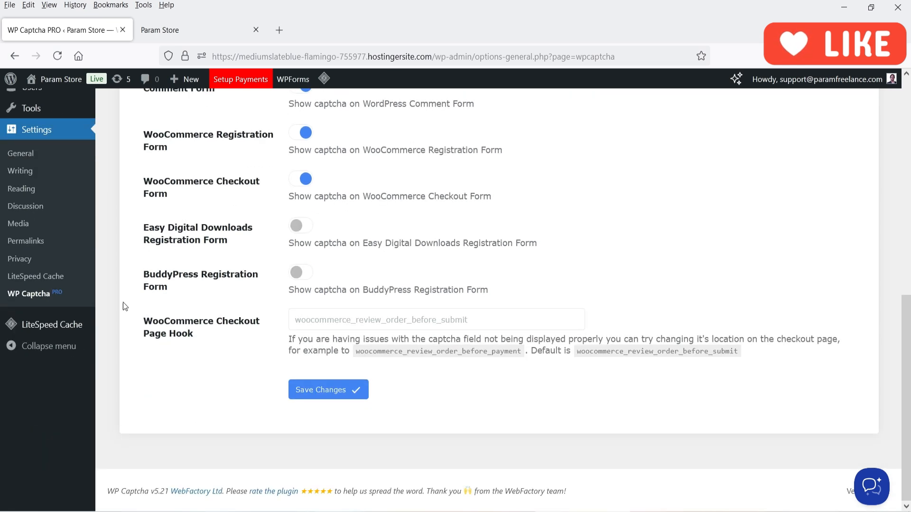
left_click(323, 390)
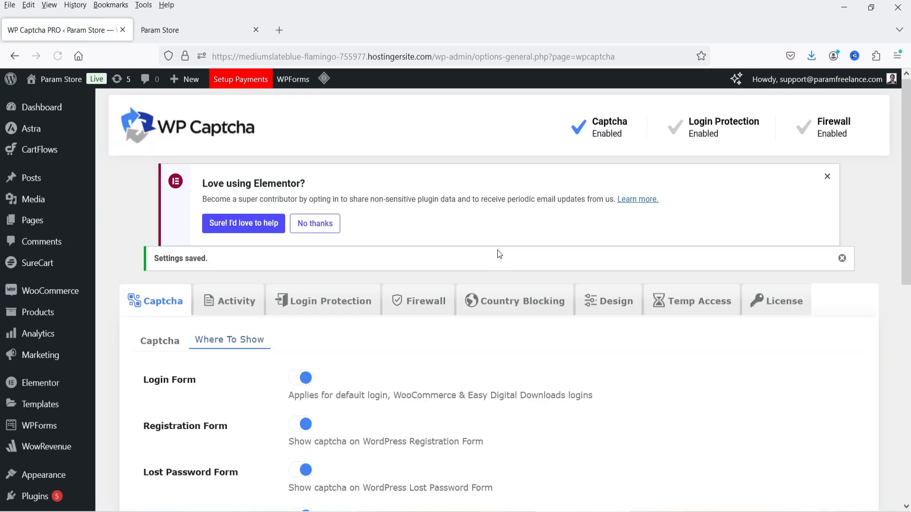
Step: Load the store's wp-admin address, mediumslateblue-flamingo-755977.hostingersite.com/wp-admin, in a new private browser window to check the login page
scroll(481, 243, "down", 1)
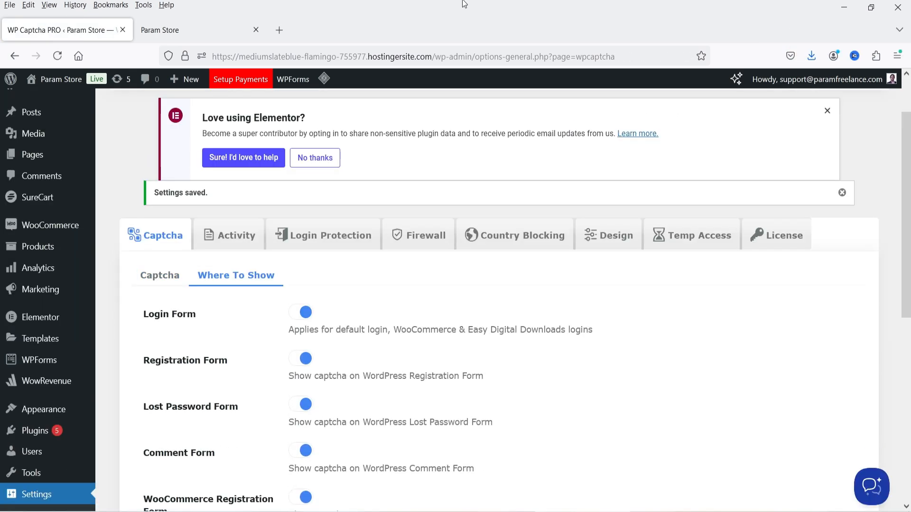
left_click(897, 55)
left_click(769, 163)
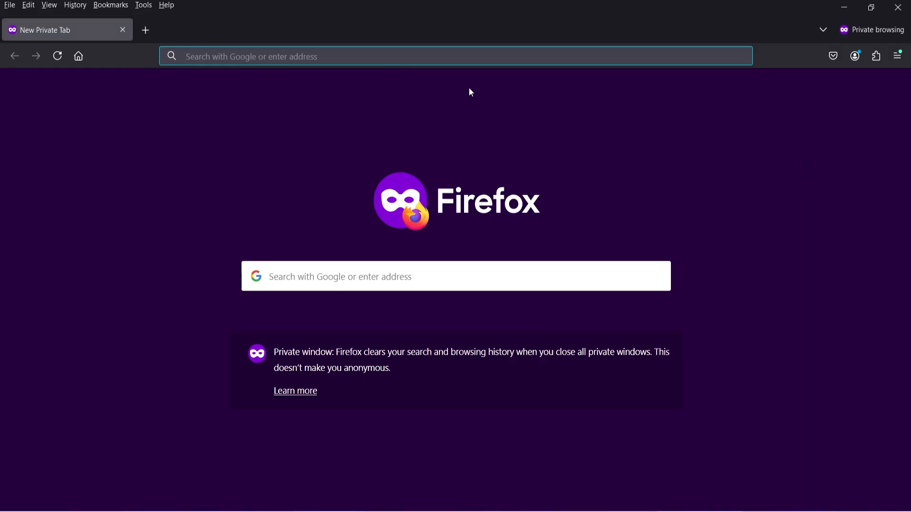
type("https://mediumslateblue-flamingo-755977.hostingersite.com/")
type("wp-admin")
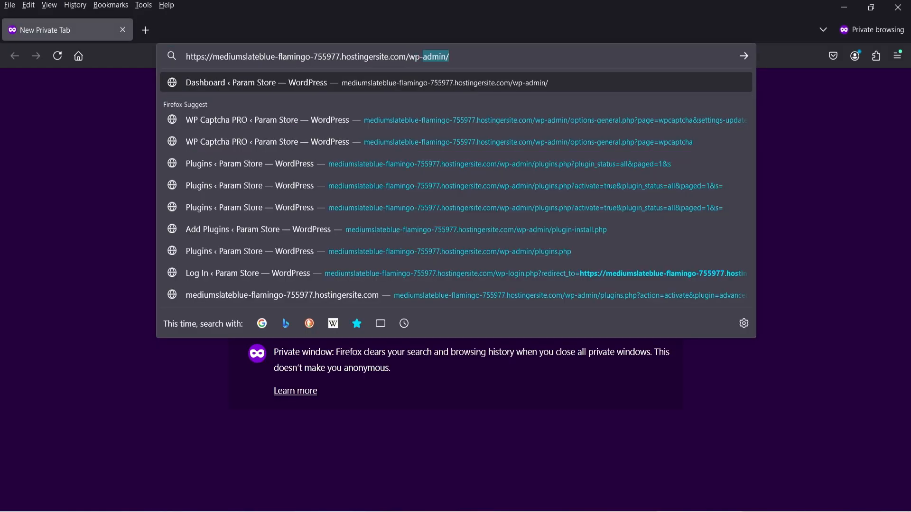
key("Return")
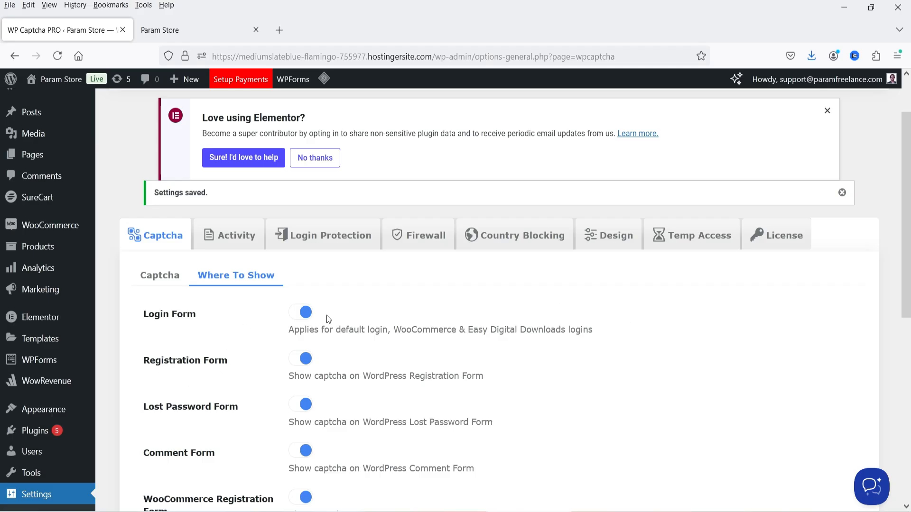
Step: Return to the captcha type settings and change the type to Math Captcha - Large Numbers
left_click(160, 276)
scroll(494, 271, "down", 3)
left_click(331, 190)
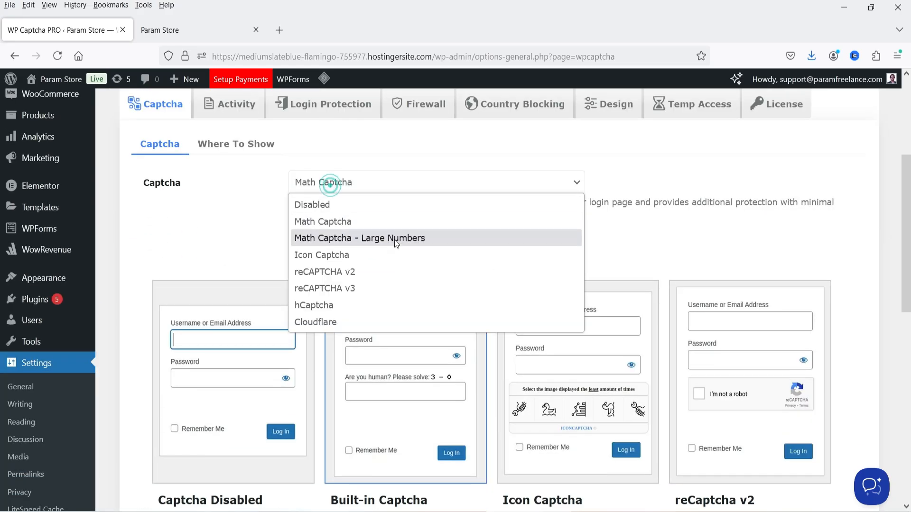
left_click(356, 238)
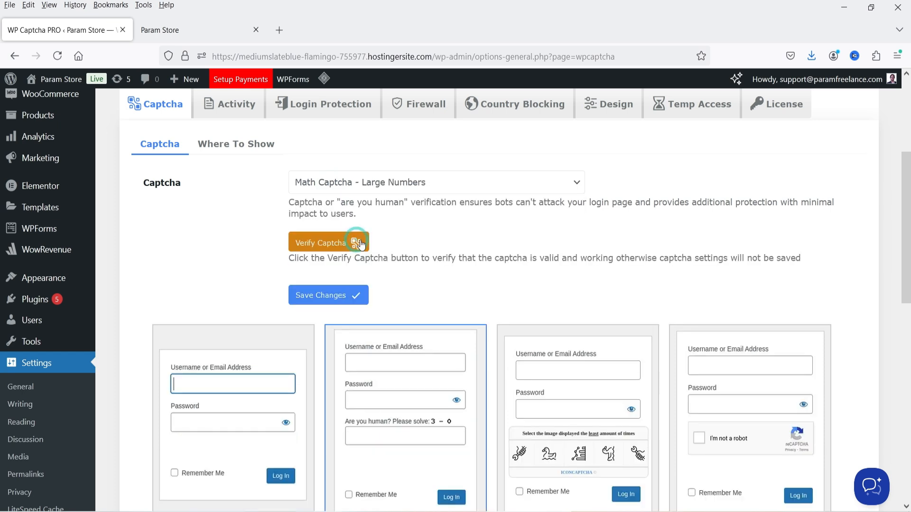
scroll(508, 251, "down", 4)
scroll(472, 292, "up", 3)
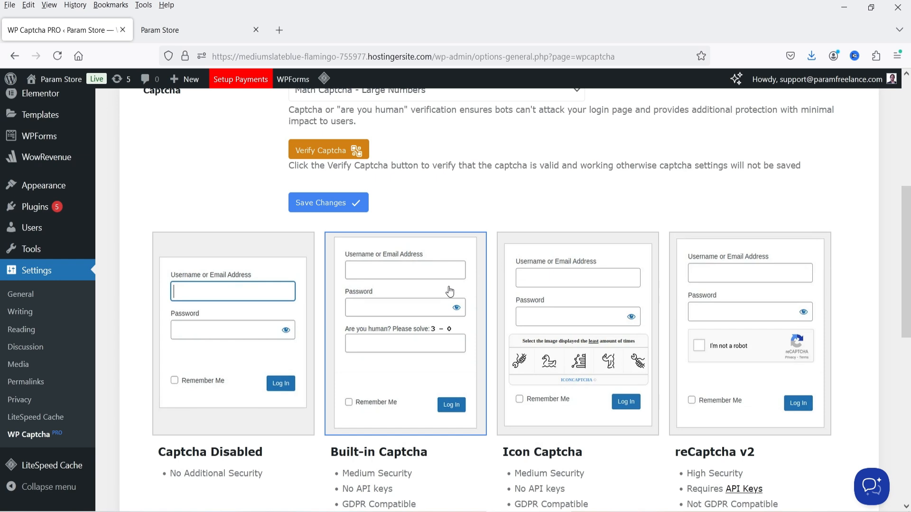
Step: Change the captcha type to Icon Captcha, preview its verification dialog and cancel it
left_click(433, 121)
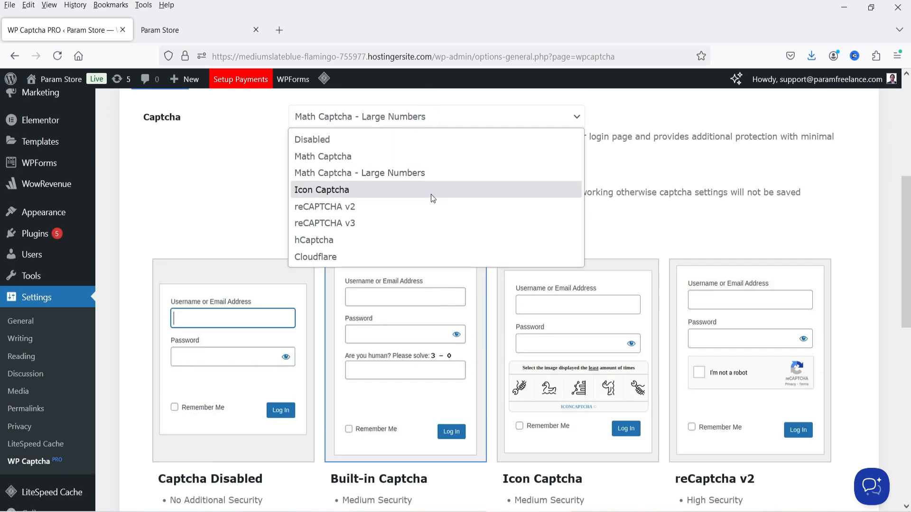
key("Escape")
left_click(432, 194)
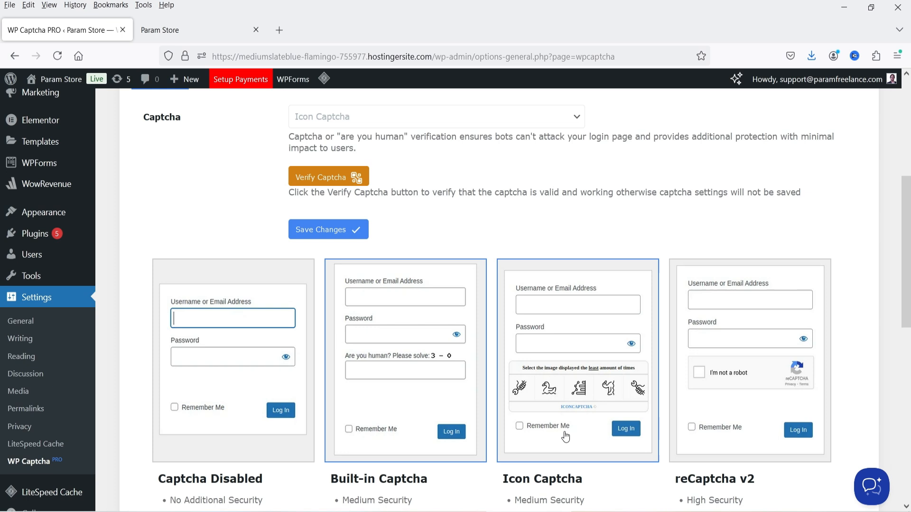
left_click(325, 176)
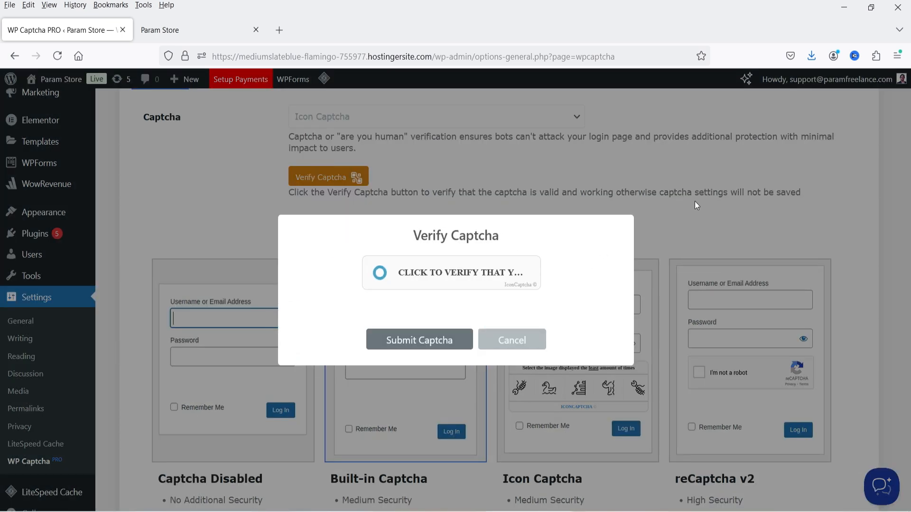
left_click(528, 345)
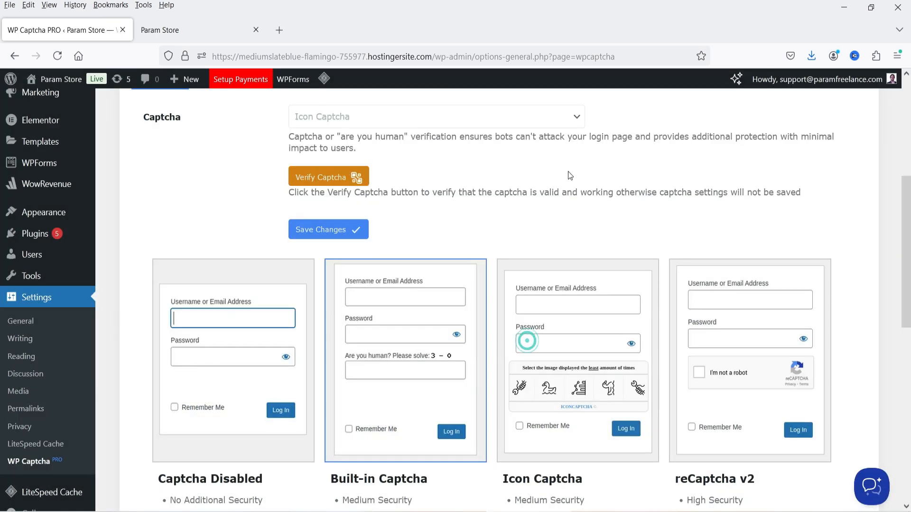
Step: Change the captcha type to reCAPTCHA v2 to bring up its site key and secret key fields
scroll(620, 238, "up", 3)
left_click(372, 249)
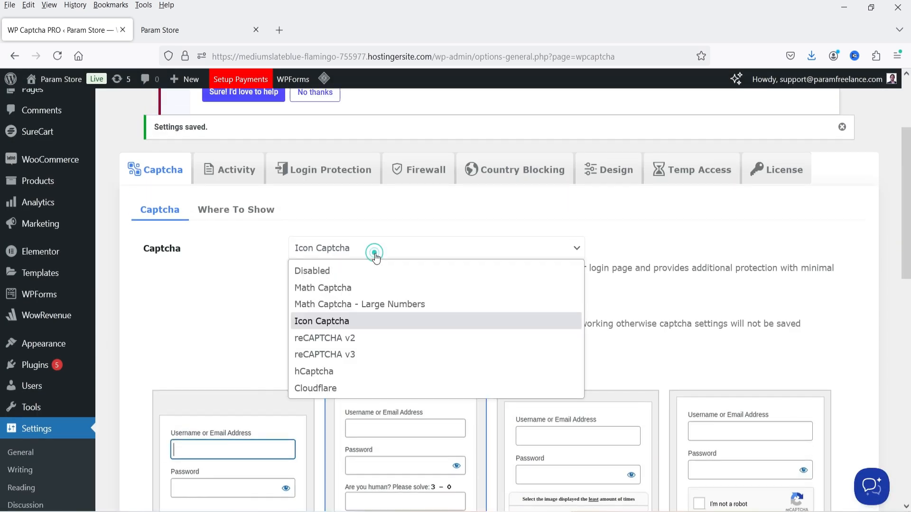
left_click(393, 337)
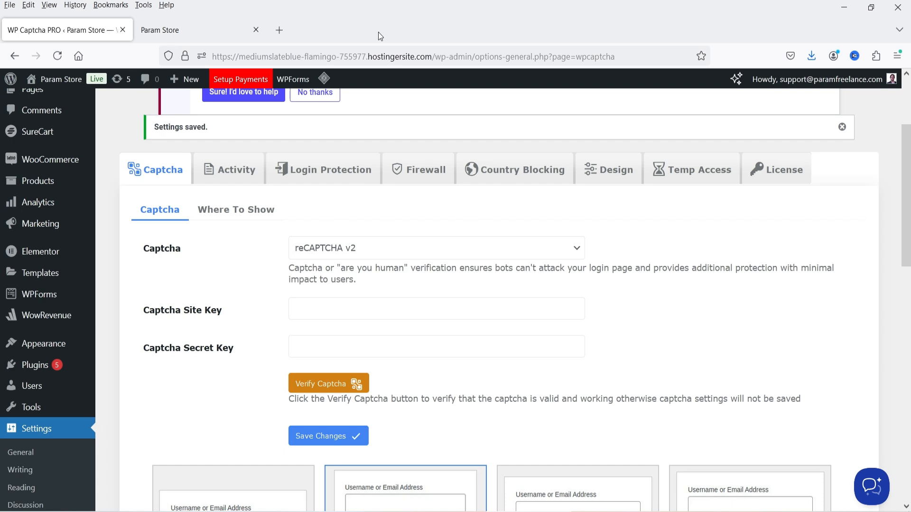
Step: Search Google for "google recaptcha" in a new browser tab and open the v3 Admin Console from the reCAPTCHA site
left_click(281, 27)
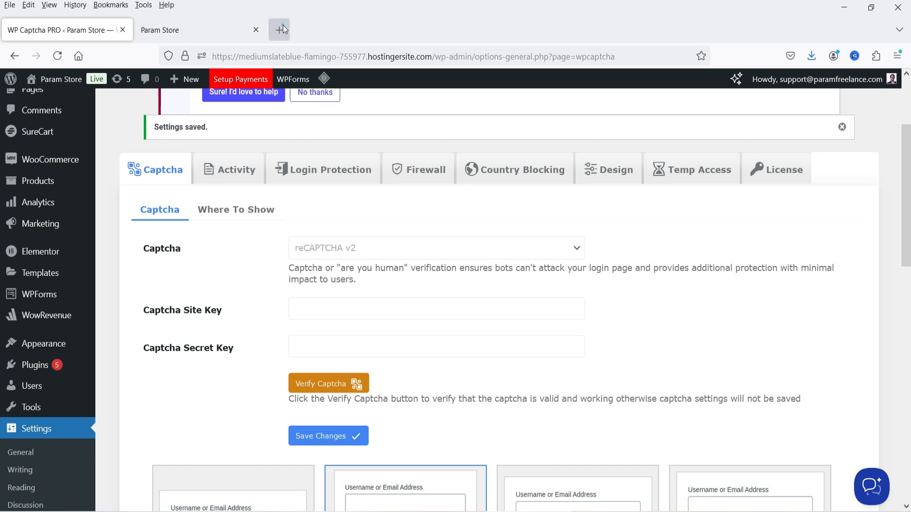
type("googl")
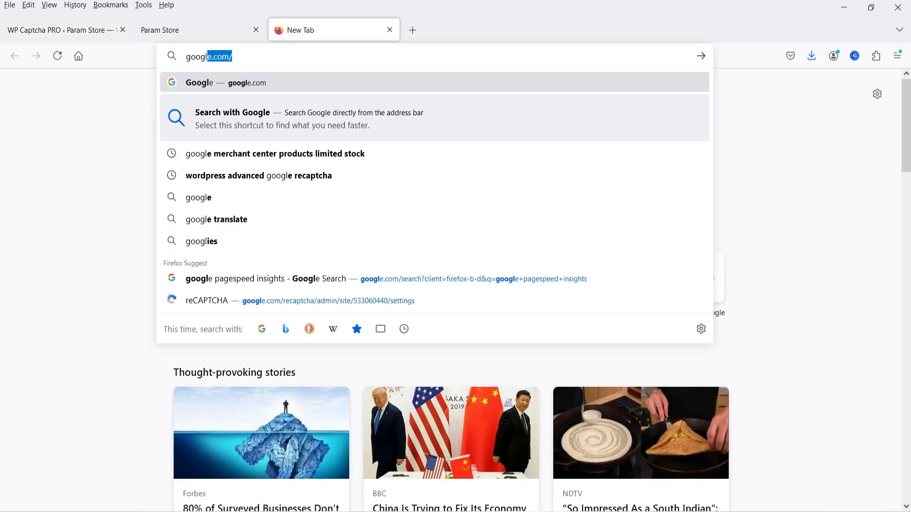
key("Return")
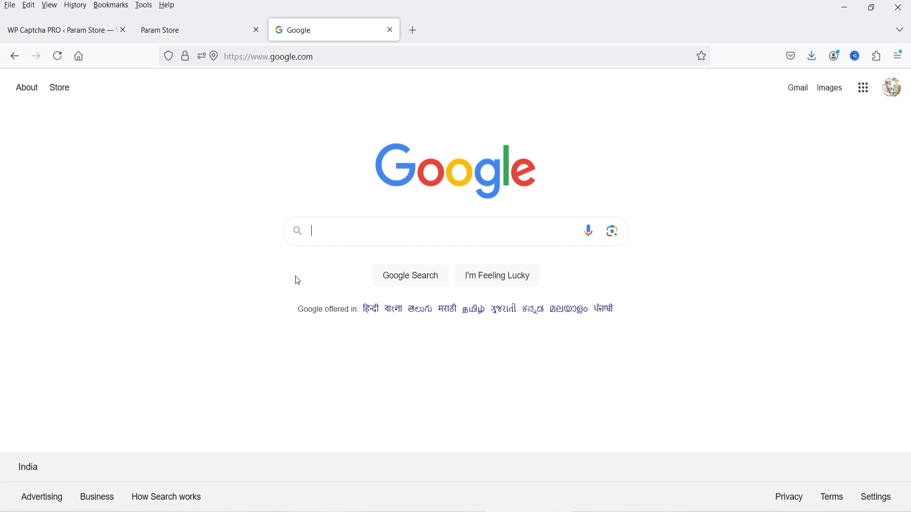
type("google")
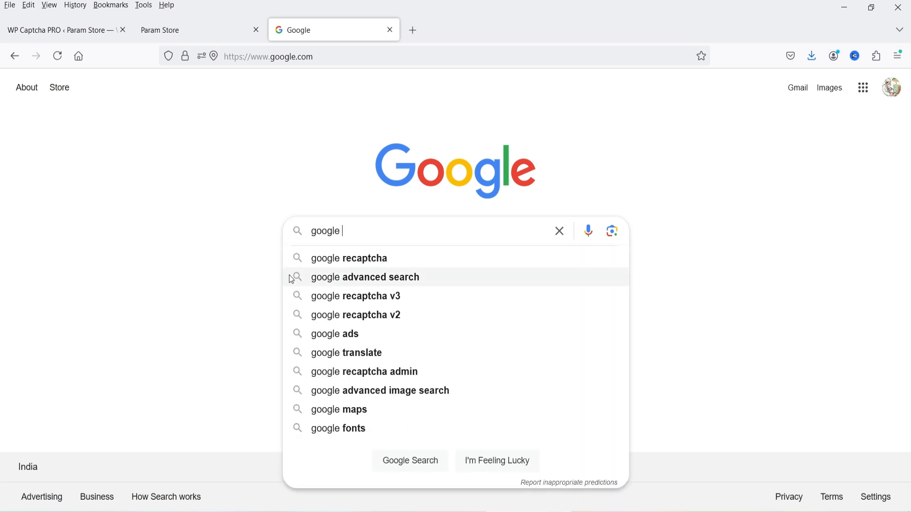
left_click(357, 265)
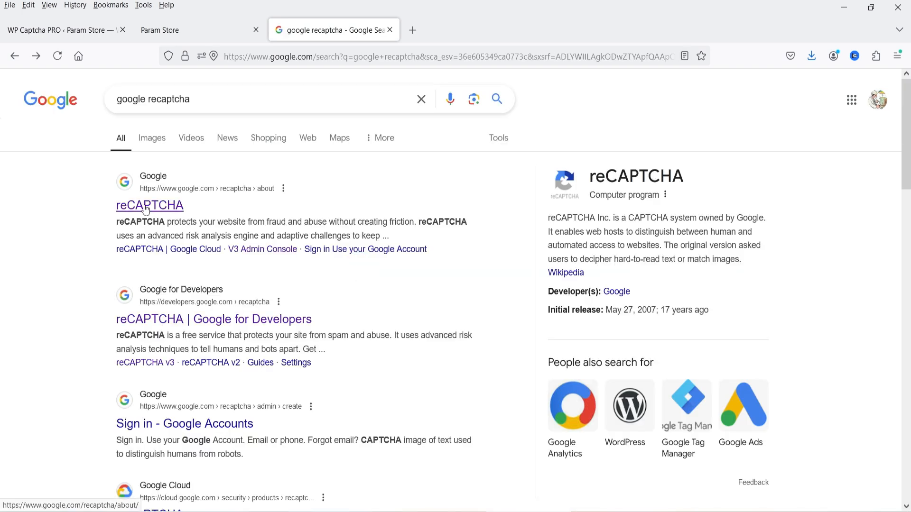
left_click(146, 209)
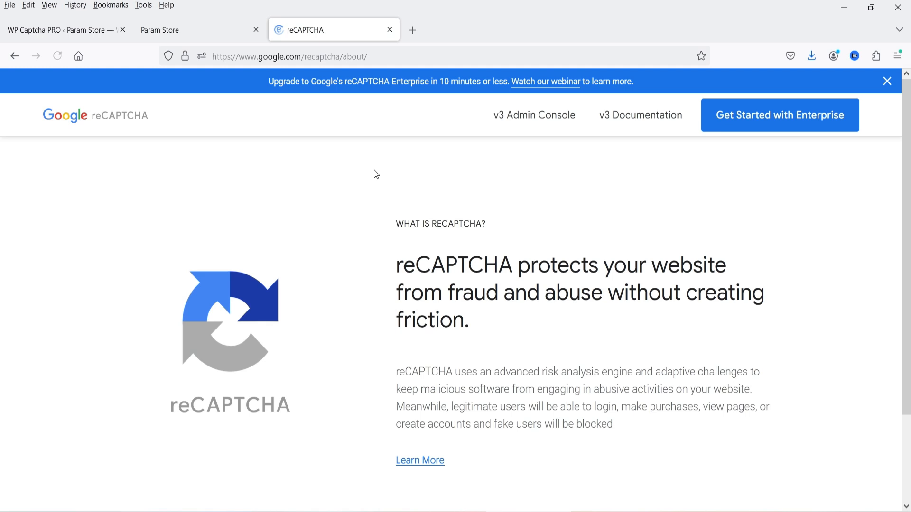
left_click(524, 118)
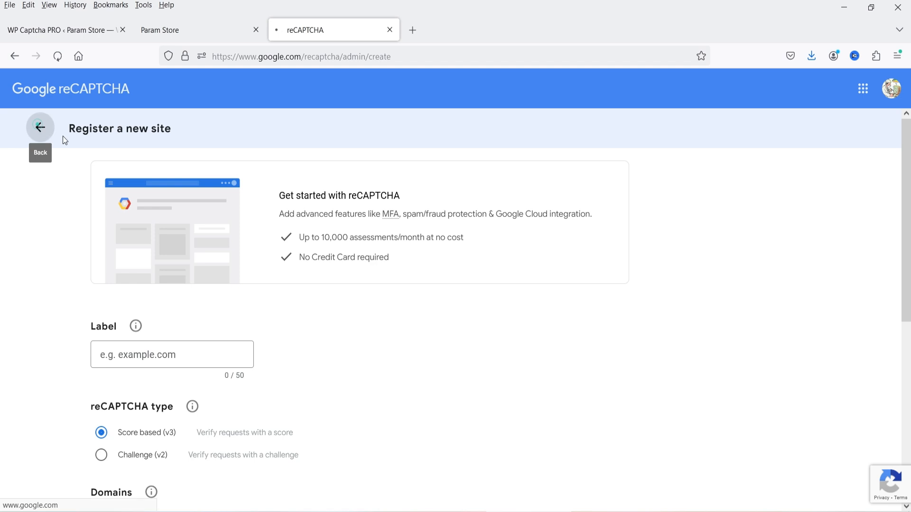
Step: Label the new reCAPTCHA site WooCommerce and set its type to Challenge (v2) with the "I'm not a robot" Checkbox
scroll(572, 232, "down", 3)
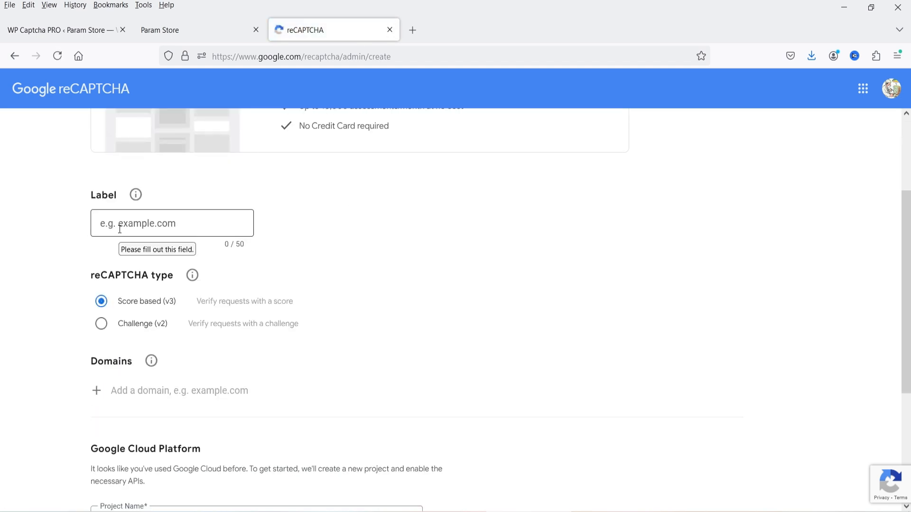
left_click(143, 214)
type("WooCommerce")
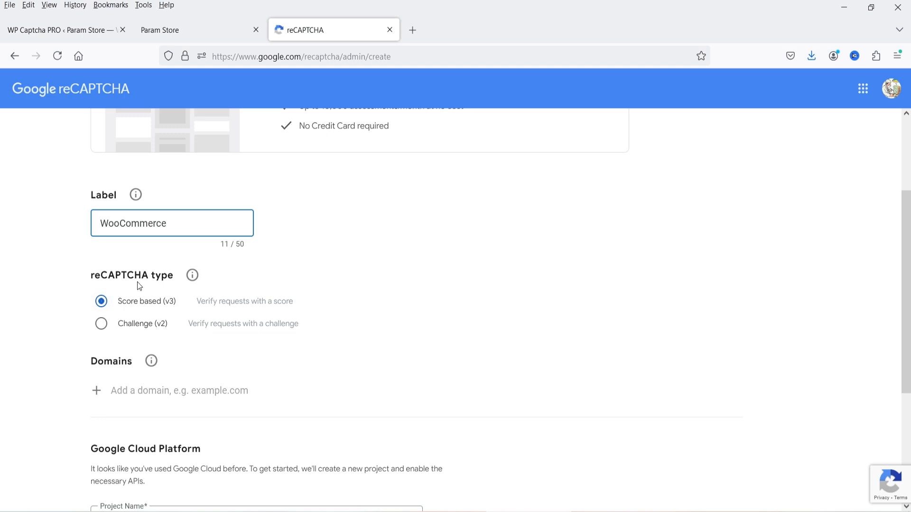
left_click(100, 325)
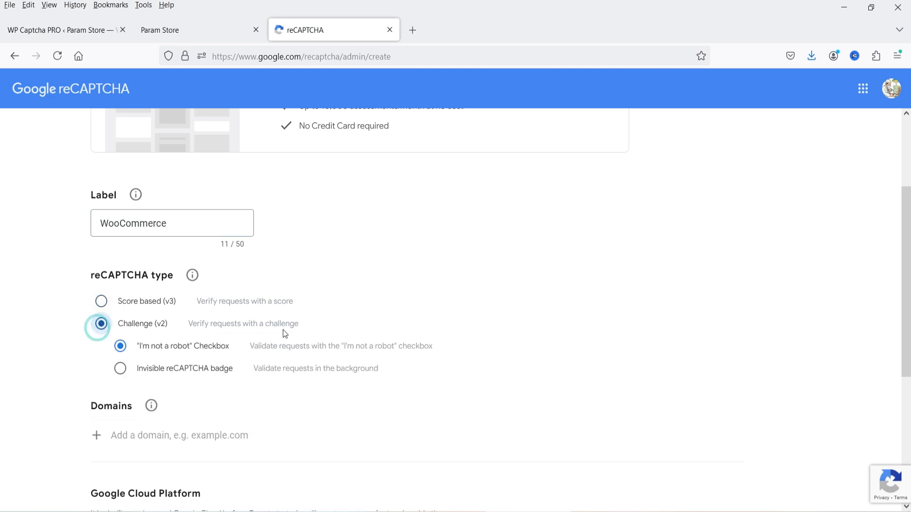
scroll(292, 323, "down", 3)
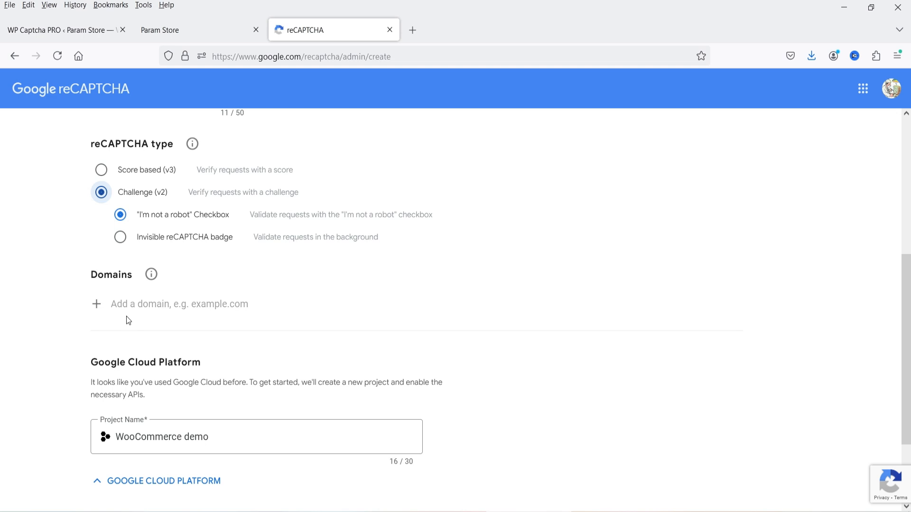
left_click(128, 305)
type("https://mediumslateblue-flamingo-755977.hostingersite.com/")
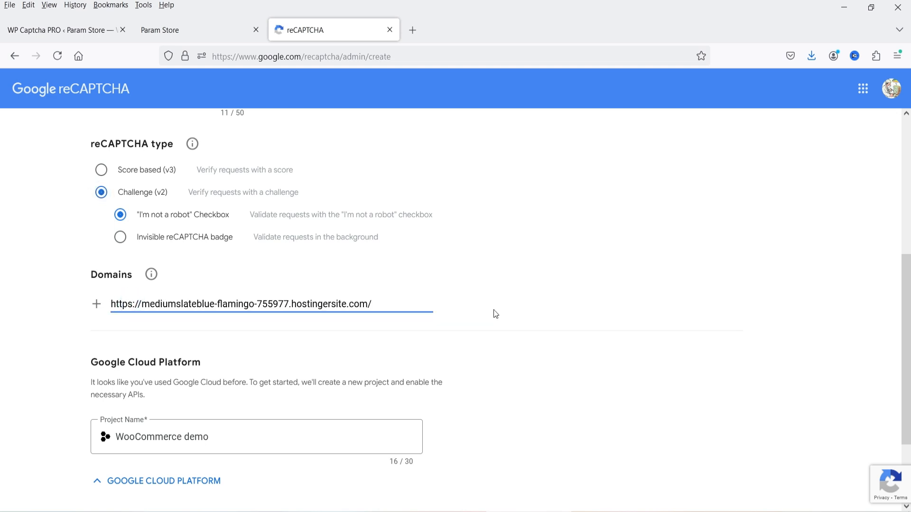
key("BackSpace")
scroll(362, 260, "down", 3)
left_click(185, 439)
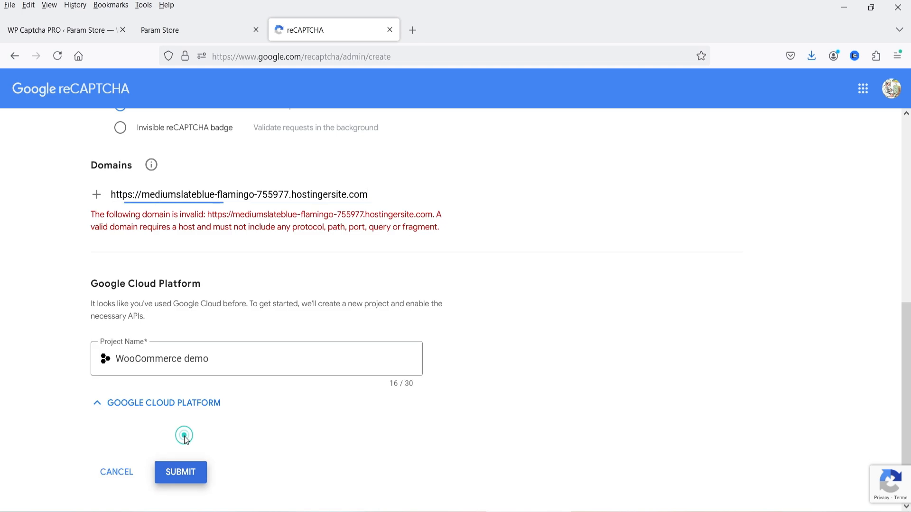
Step: Replace the domain with fixhomenetwork.com and submit the site registration
scroll(523, 241, "up", 3)
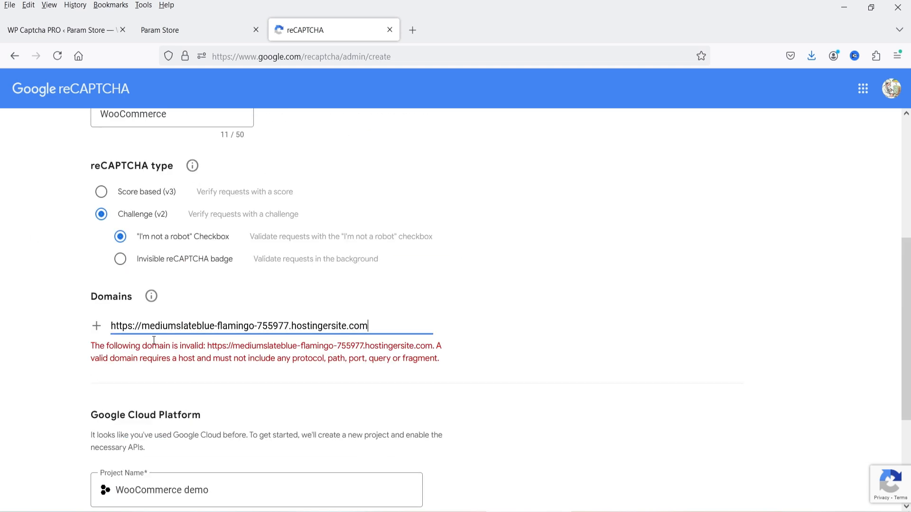
triple_click(189, 323)
key("BackSpace")
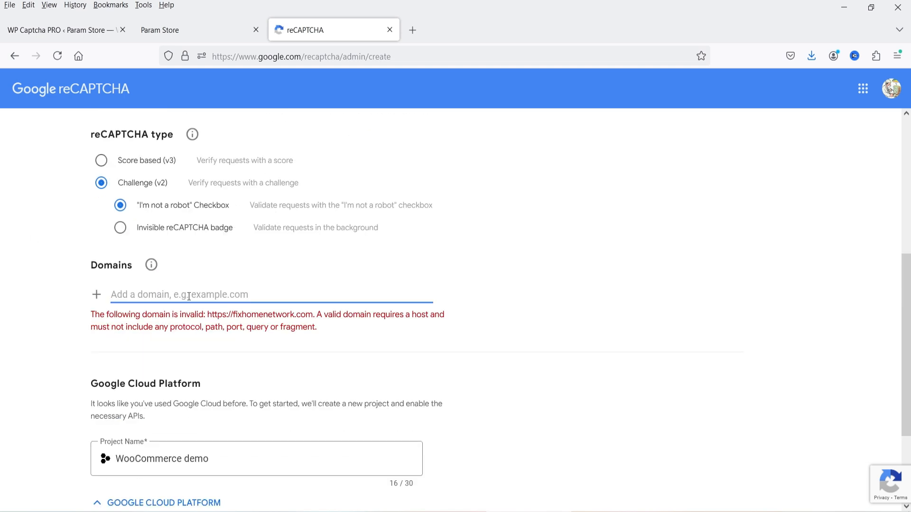
type("fixhomenetwork.com")
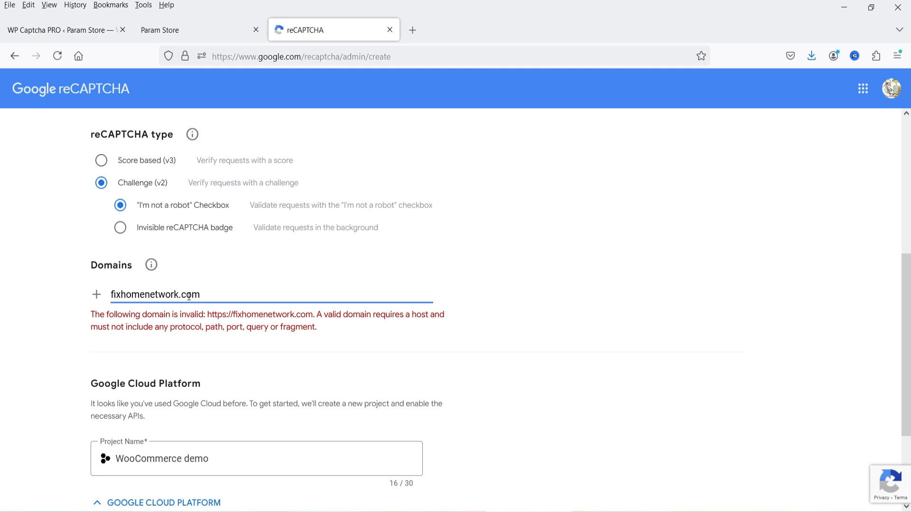
scroll(203, 293, "down", 3)
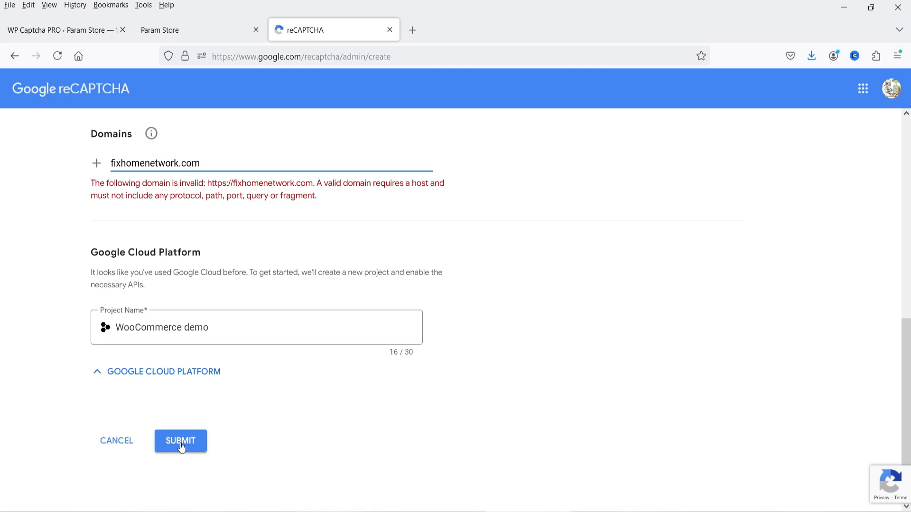
left_click(190, 439)
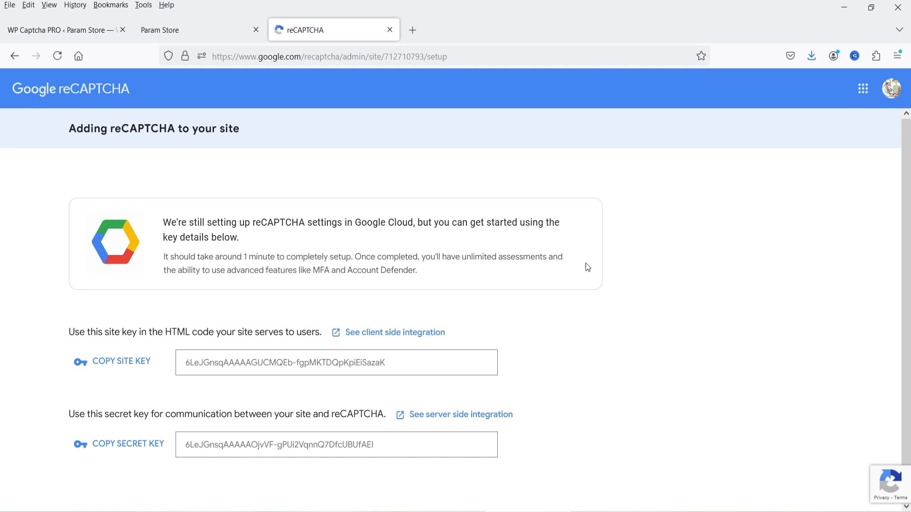
Step: Compare the generated site key and secret key page with the matching Captcha Site Key and Captcha Secret Key fields in WP Captcha PRO
scroll(587, 266, "down", 1)
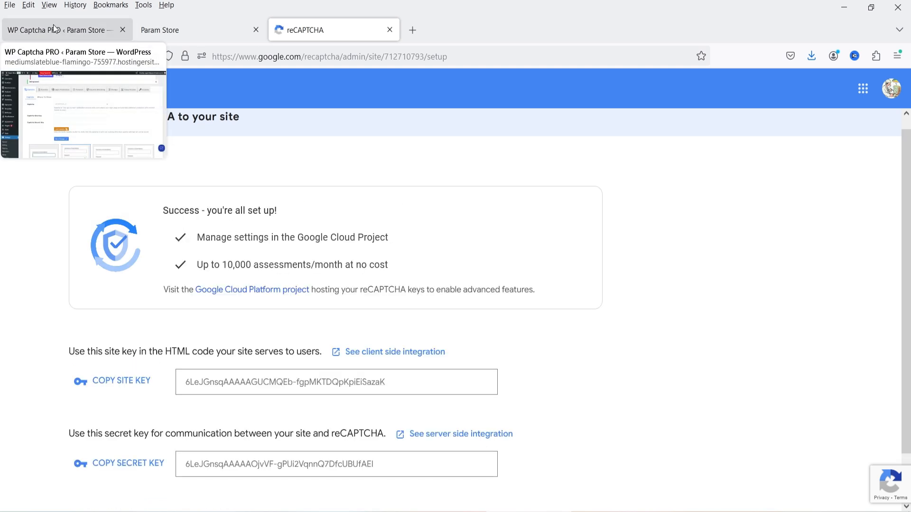
left_click(54, 29)
left_click(309, 315)
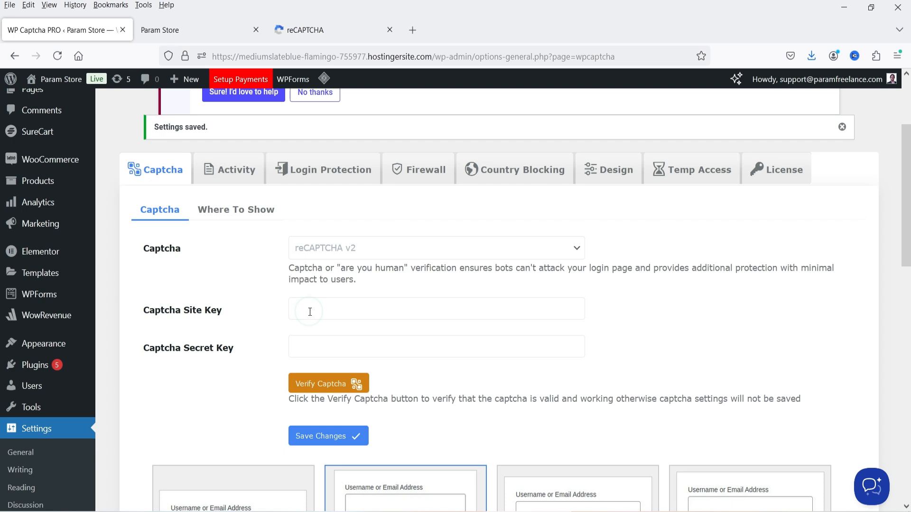
left_click(305, 31)
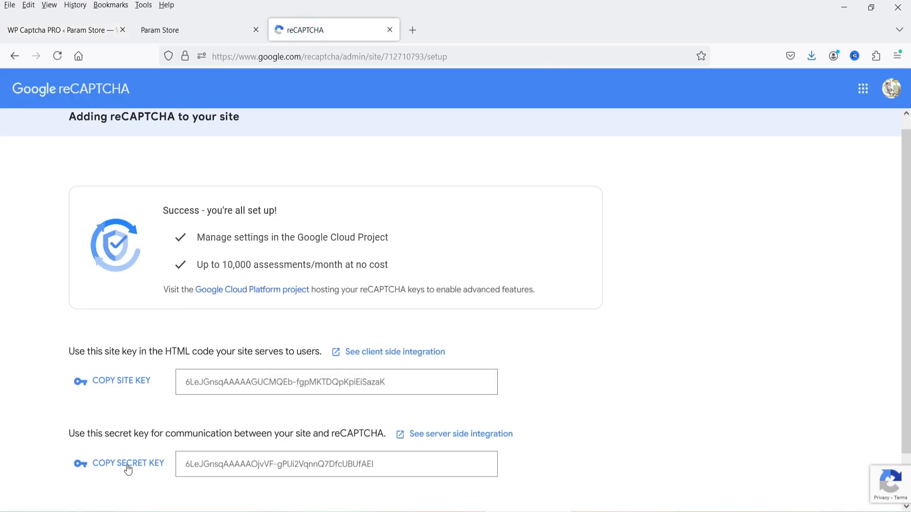
left_click(76, 21)
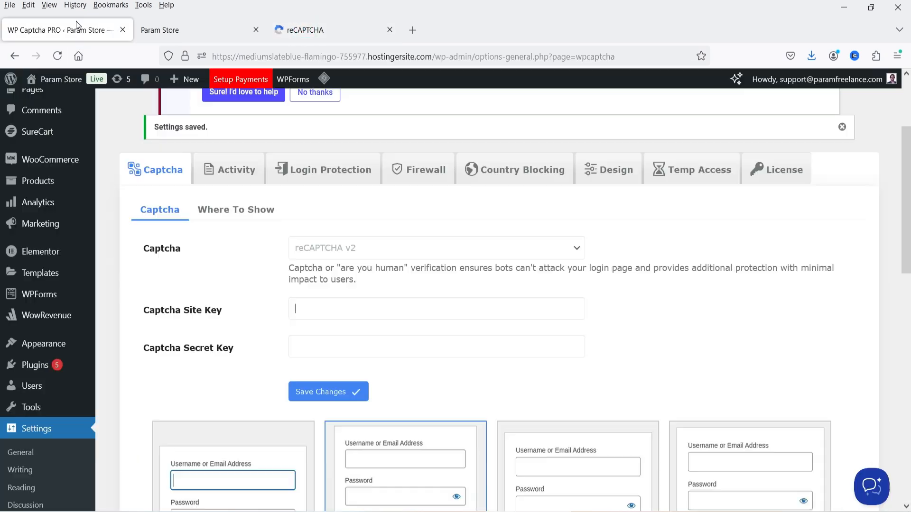
left_click(315, 345)
Step: Change the captcha type to reCAPTCHA v3 and look at its sample login form among the captcha previews
scroll(616, 356, "down", 3)
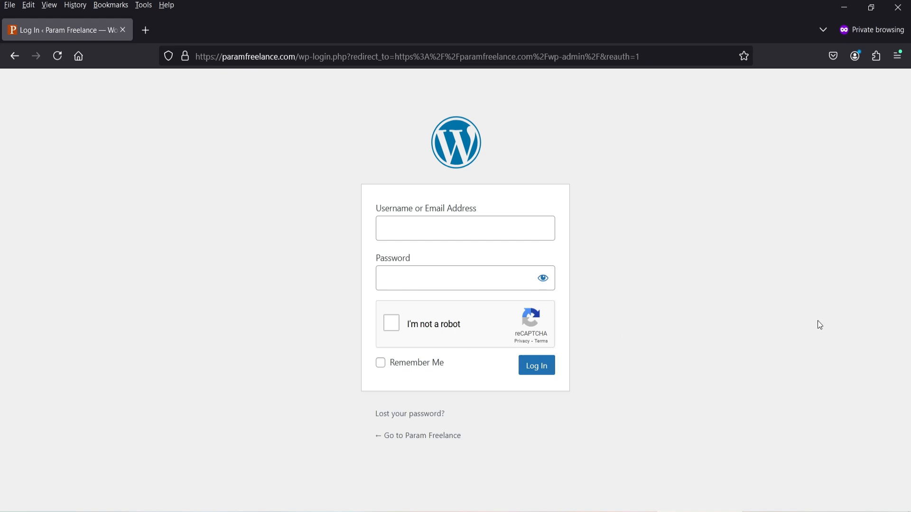
left_click(389, 116)
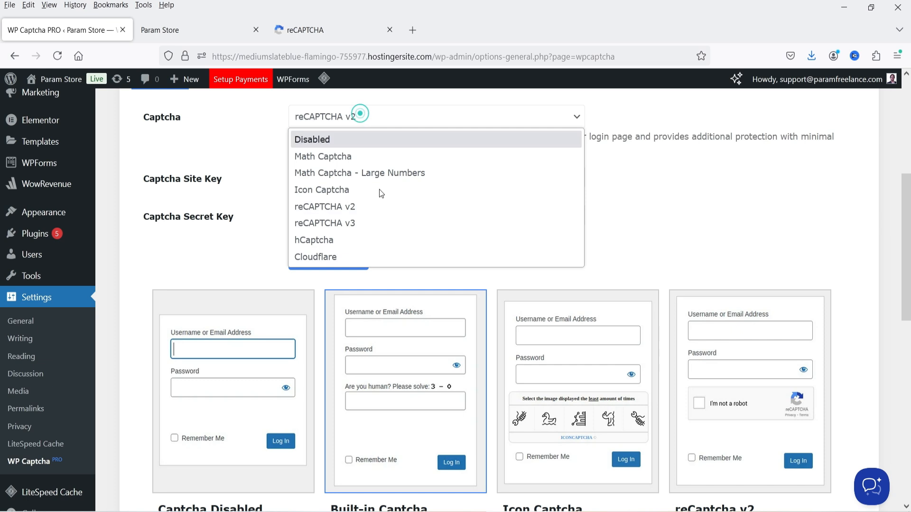
left_click(385, 223)
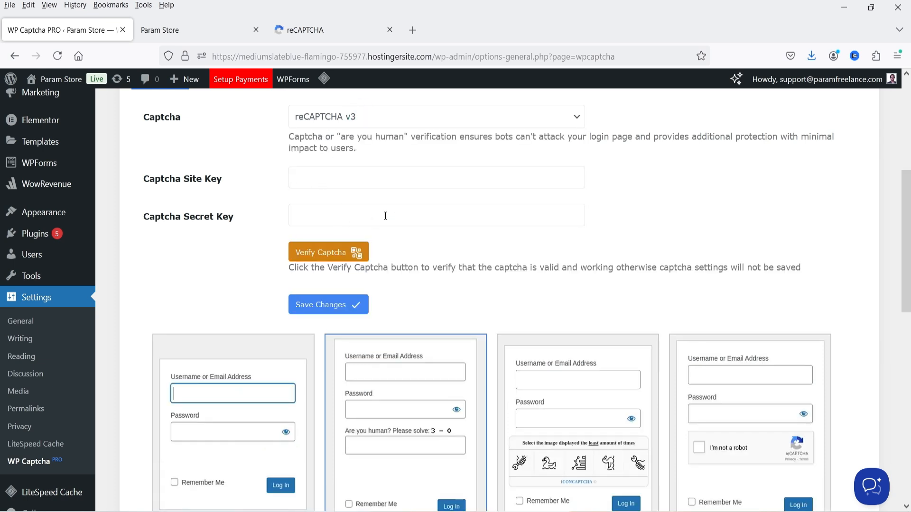
scroll(405, 307, "down", 8)
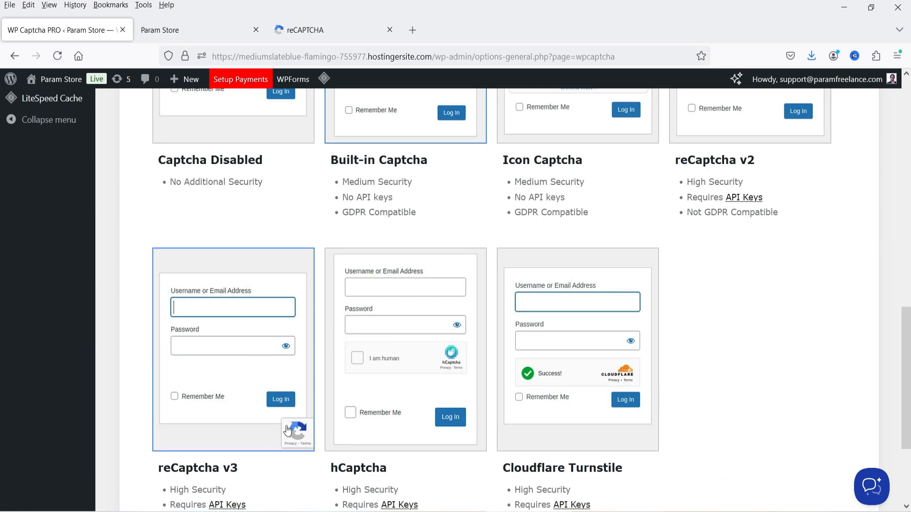
scroll(407, 392, "up", 7)
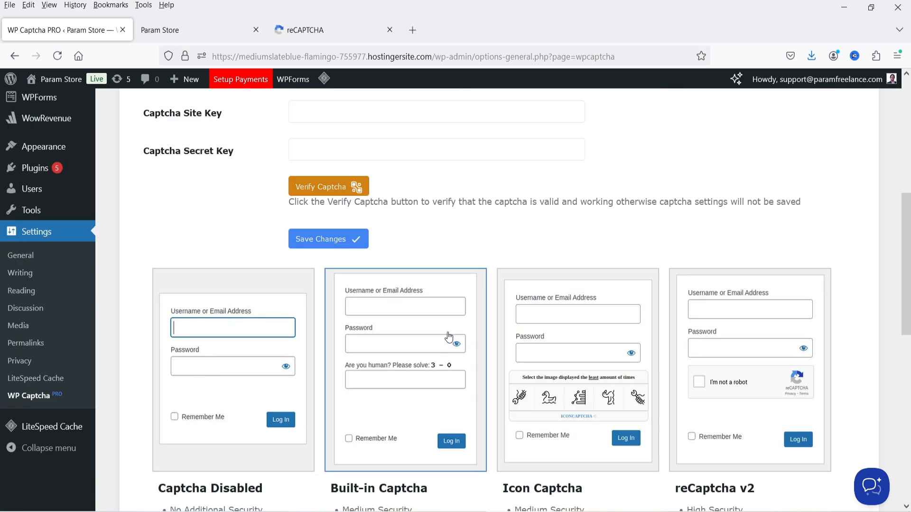
Step: Change the captcha type to hCaptcha to bring up its key fields
scroll(369, 110, "up", 3)
left_click(367, 182)
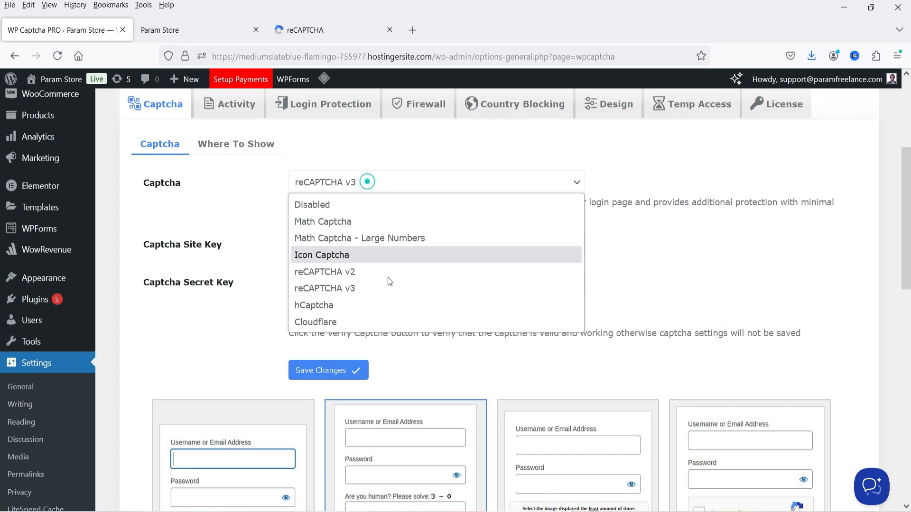
left_click(392, 307)
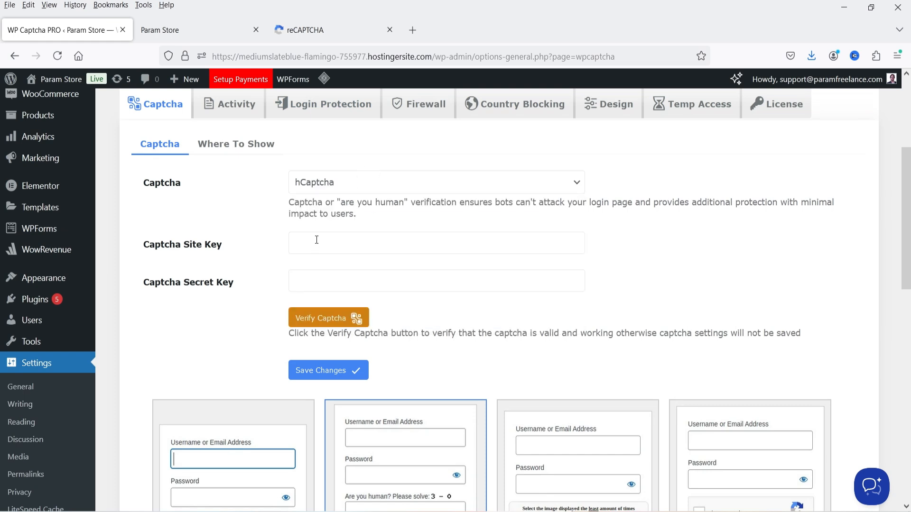
Step: Change the captcha type to Cloudflare and look at the Cloudflare Turnstile sample login form
left_click(347, 188)
left_click(347, 319)
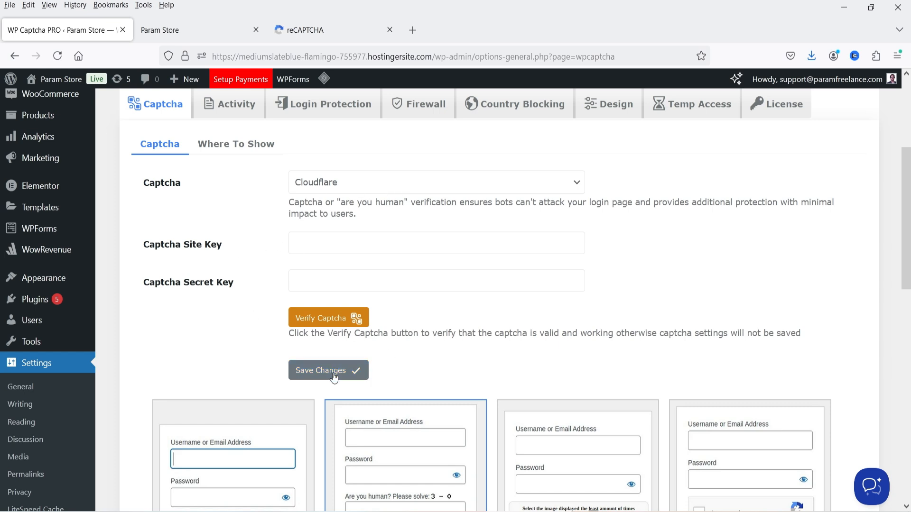
scroll(829, 287, "down", 4)
scroll(829, 287, "down", 5)
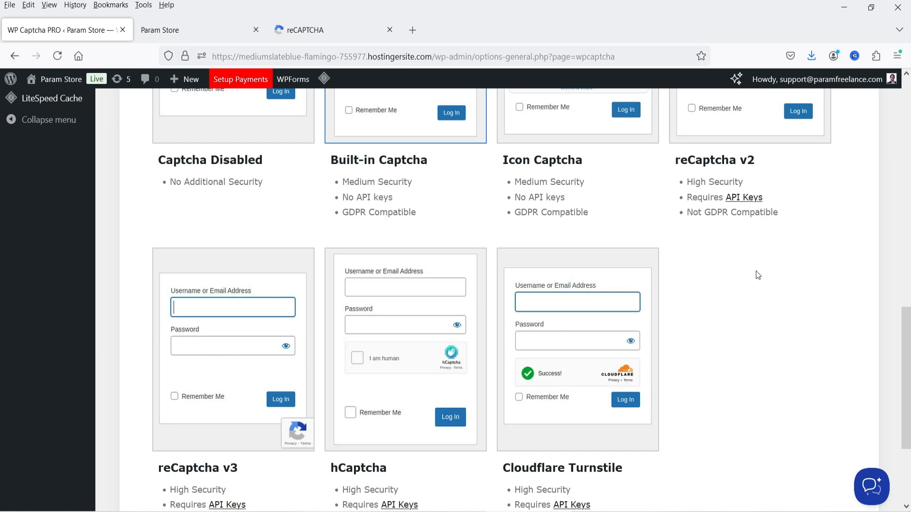
scroll(809, 303, "up", 10)
Step: Set the captcha type back to Math Captcha and save the changes
left_click(340, 318)
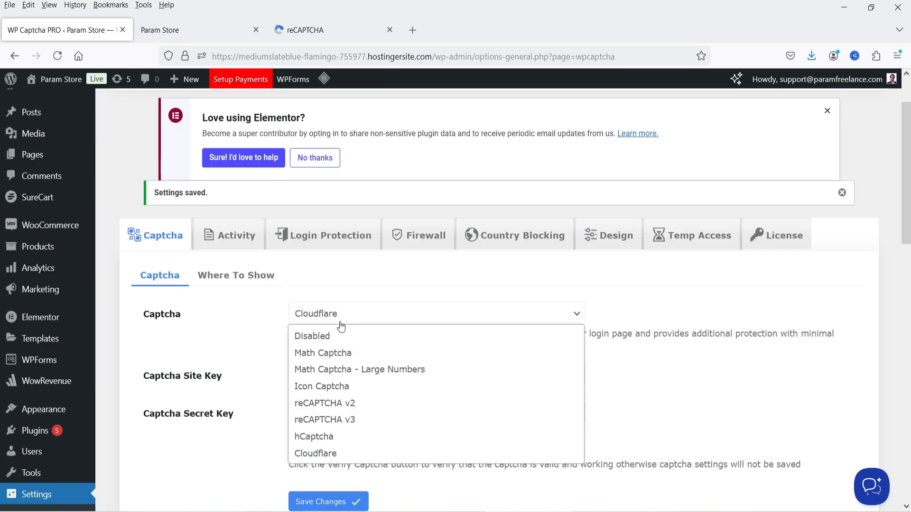
left_click(336, 351)
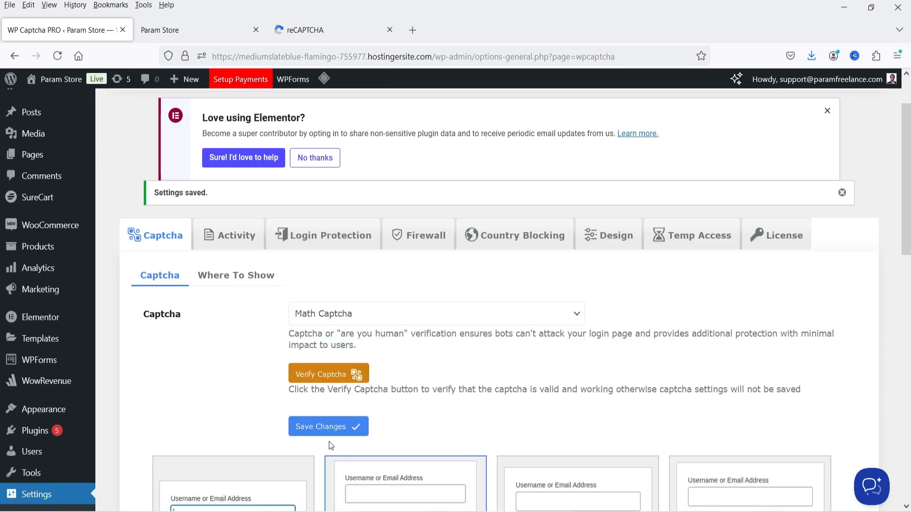
left_click(328, 427)
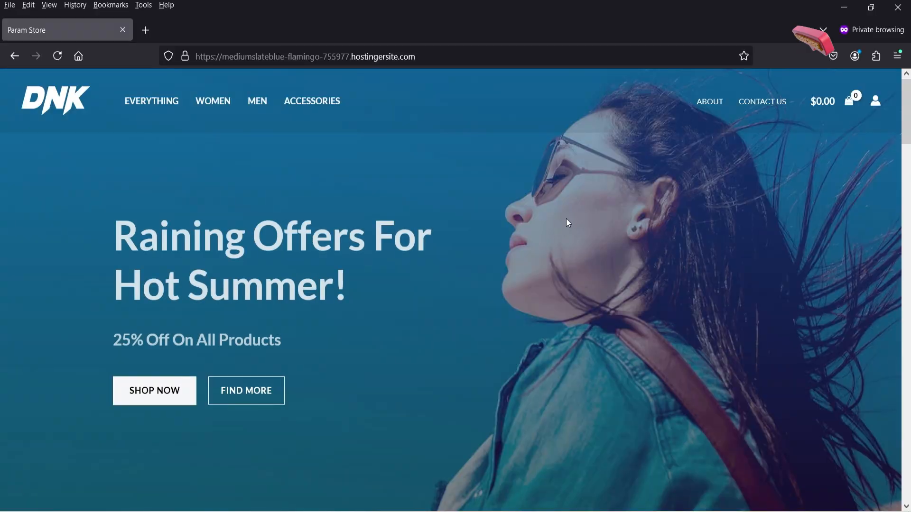
Step: Browse the storefront's homepage and product catalogue in a private window, through to the Black Over-the-shoulder Handbag page
scroll(523, 232, "down", 7)
scroll(526, 236, "down", 15)
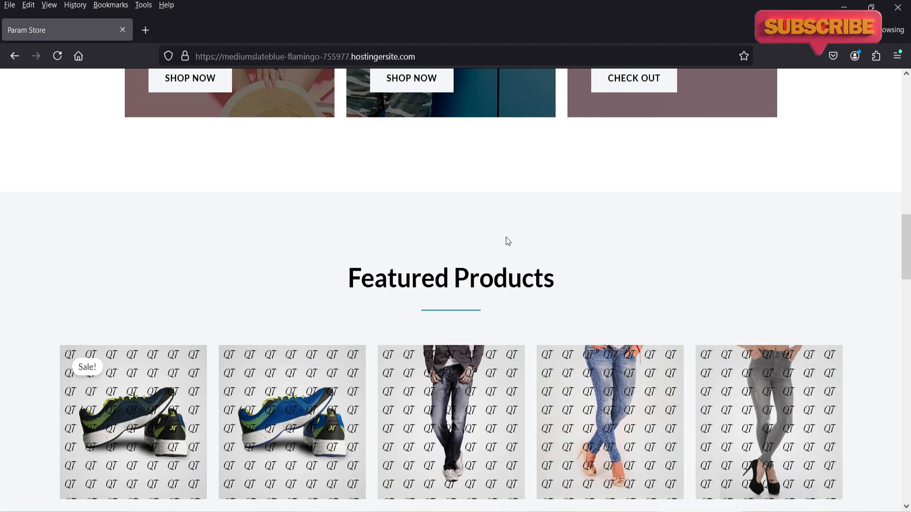
scroll(502, 288, "down", 5)
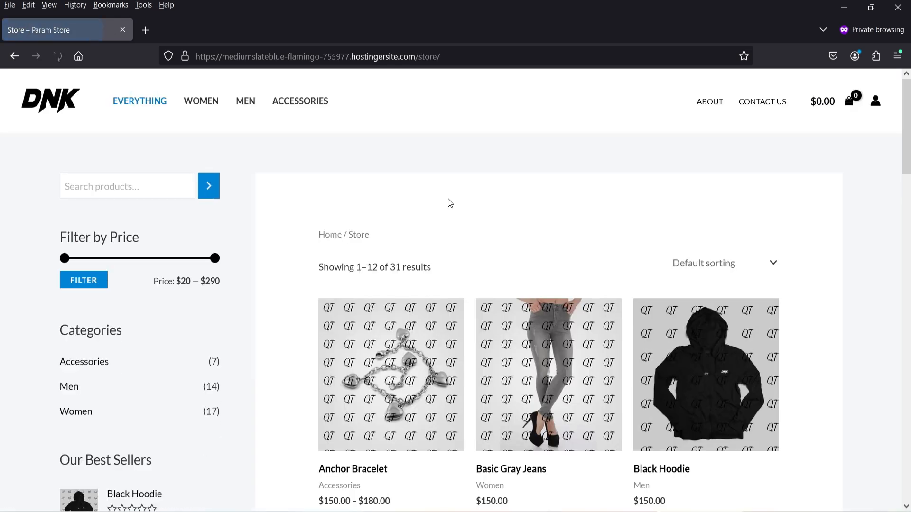
scroll(318, 205, "down", 3)
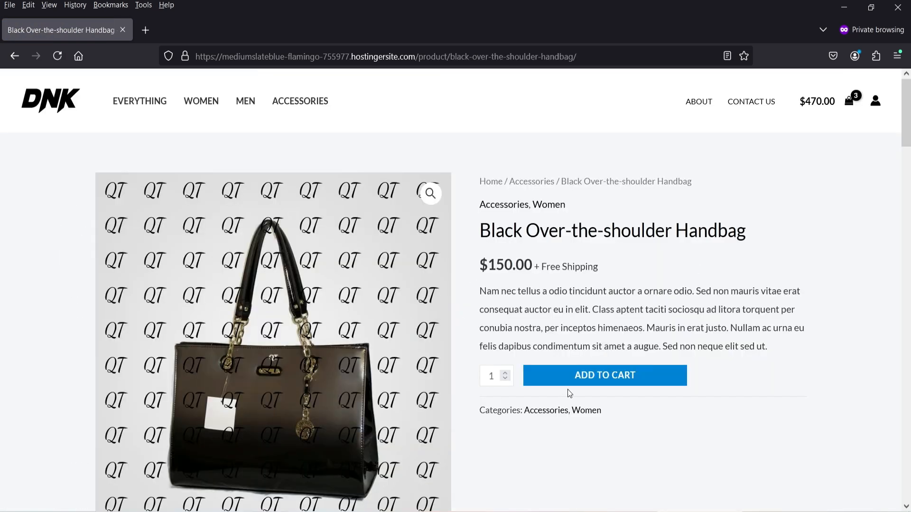
Step: Add the Black Over-the-shoulder Handbag to the cart and proceed to the captcha question on the checkout form
left_click(603, 377)
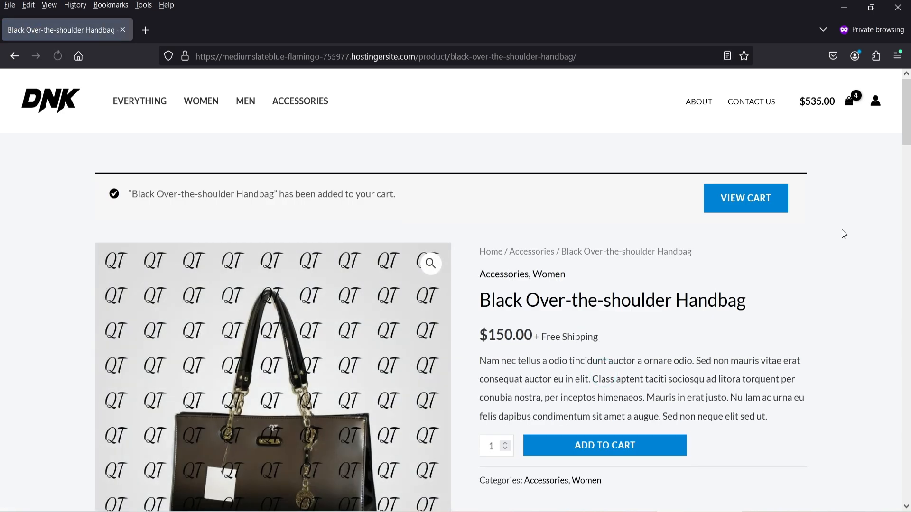
left_click(849, 101)
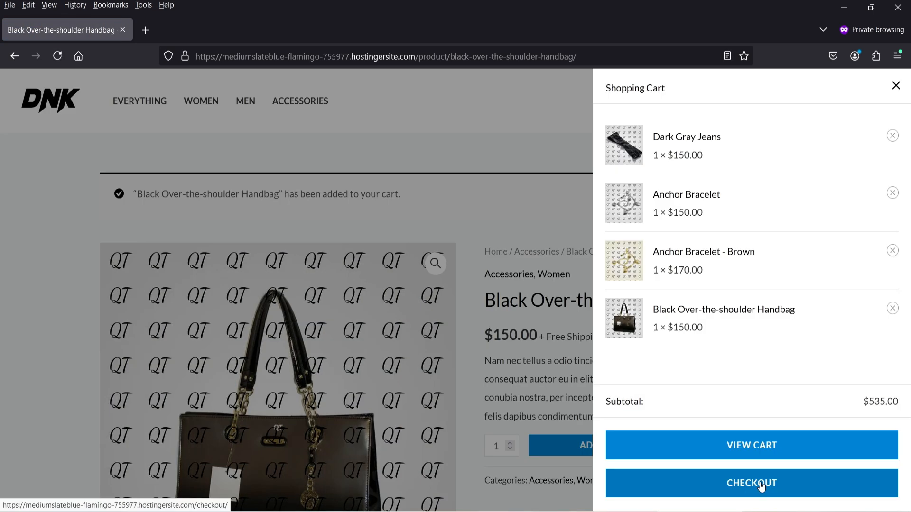
left_click(762, 484)
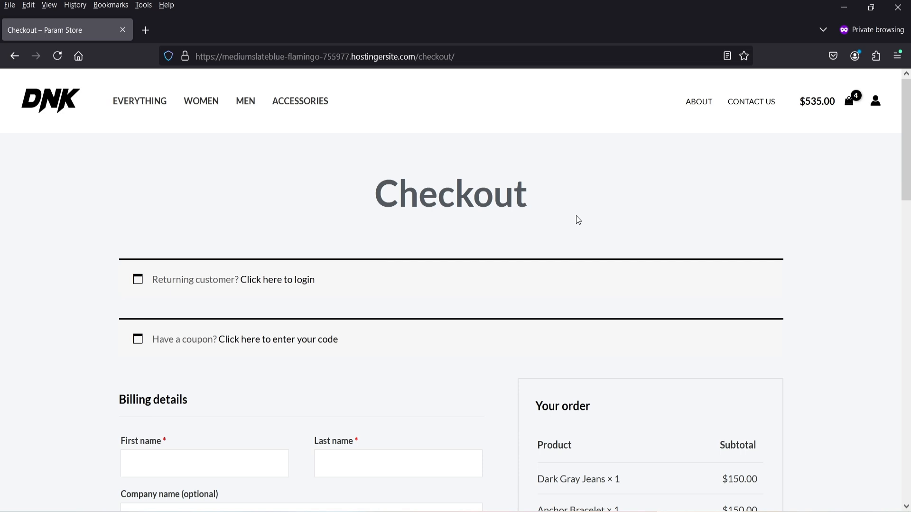
scroll(644, 205, "down", 6)
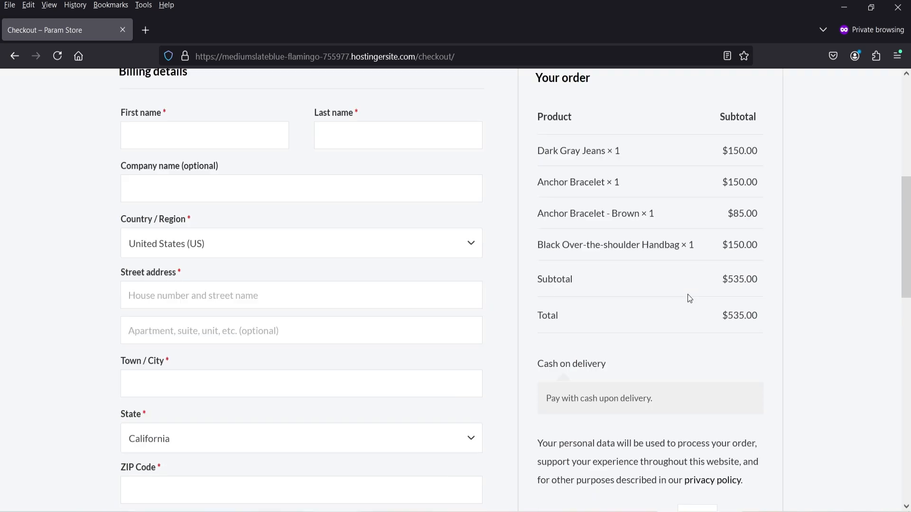
scroll(687, 294, "down", 4)
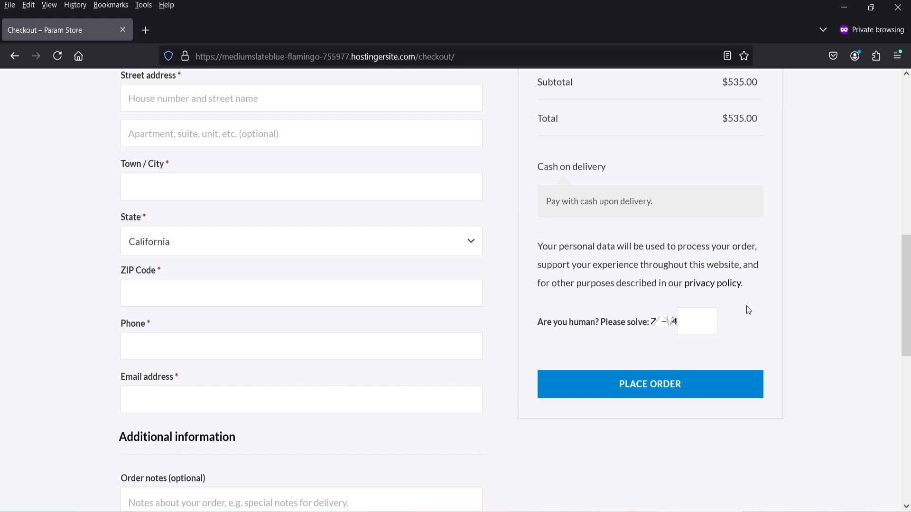
Step: Switch back to the WP Captcha PRO settings window and review the Access Locks activity log
key("alt+Tab")
scroll(143, 272, "down", 1)
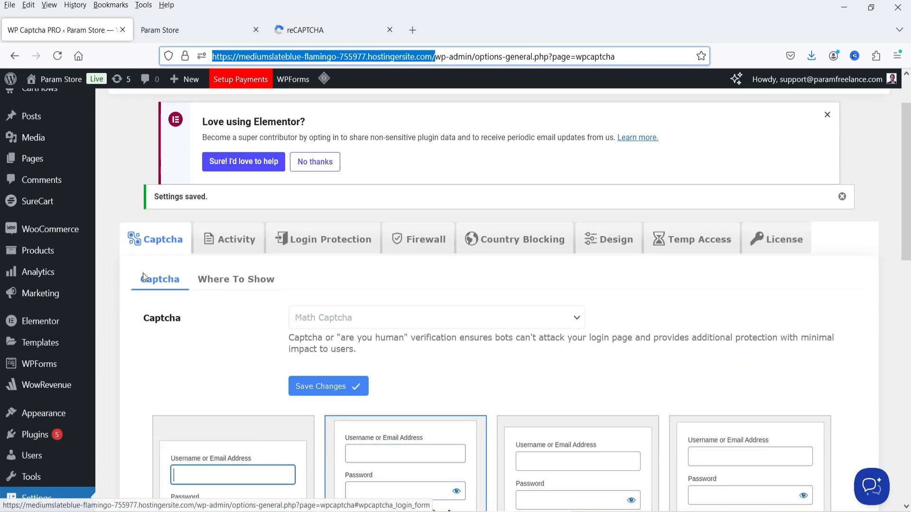
scroll(143, 272, "down", 1)
left_click(239, 178)
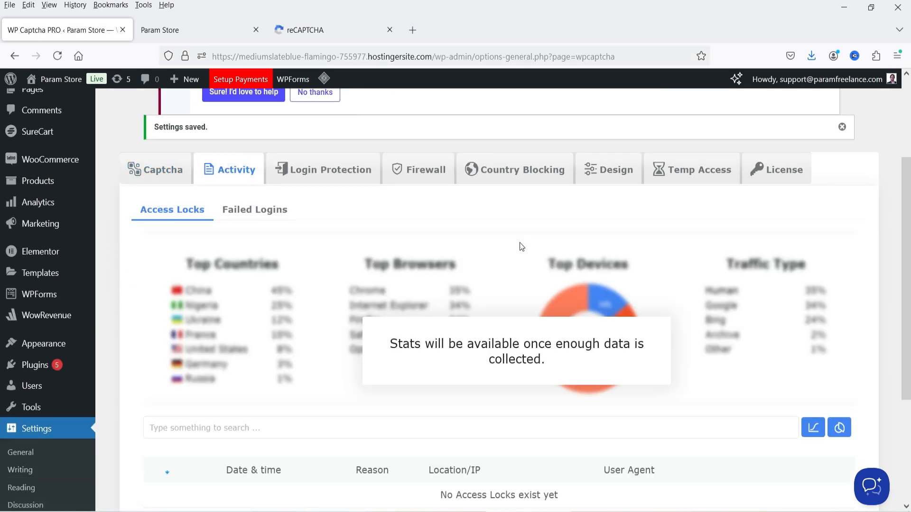
scroll(323, 183, "down", 3)
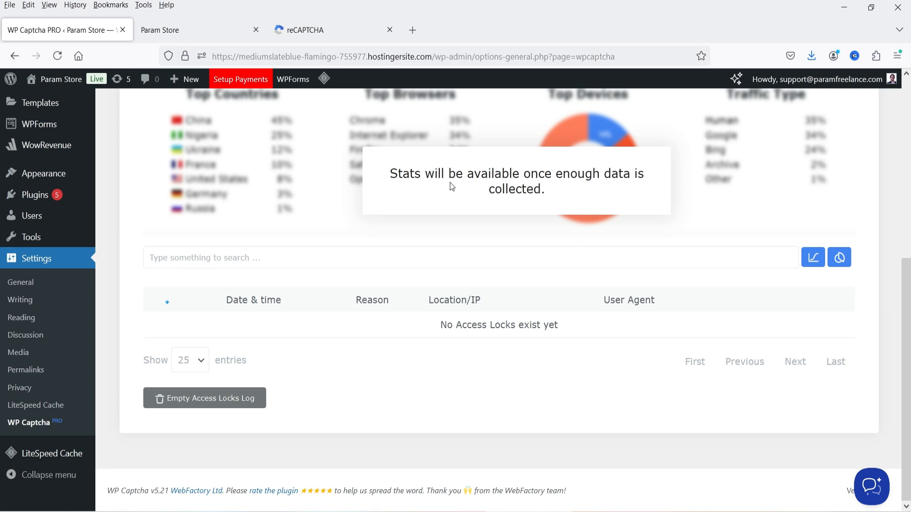
Step: Enable Login Protection in the basic login protection settings and set Max Login Retries to 5
scroll(450, 182, "up", 5)
left_click(310, 270)
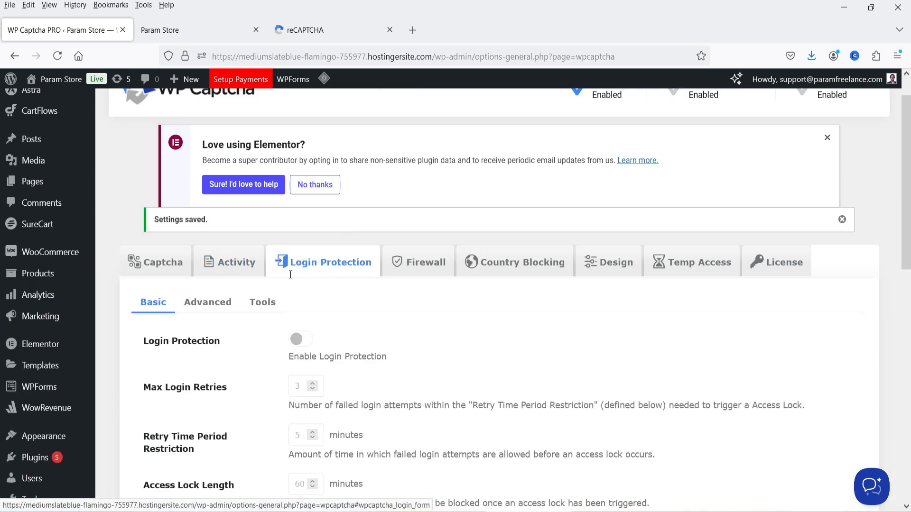
scroll(285, 270, "down", 2)
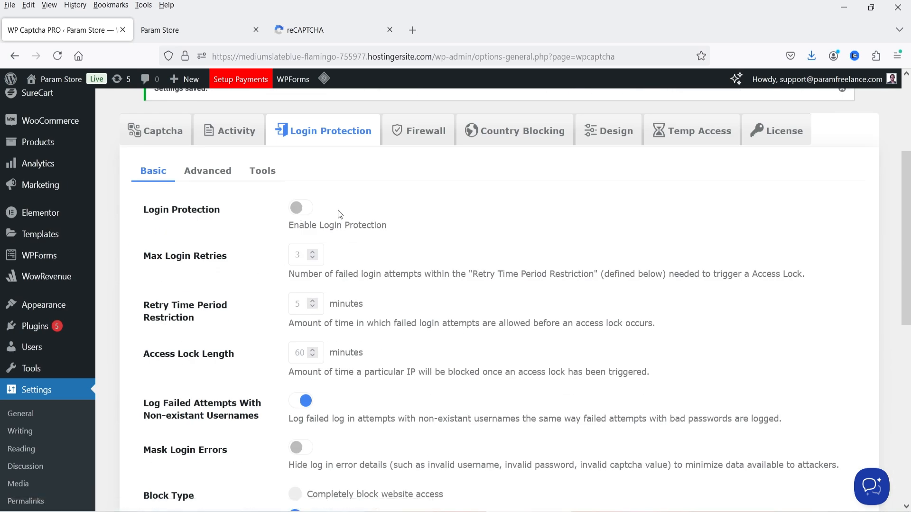
left_click(301, 208)
scroll(153, 264, "down", 2)
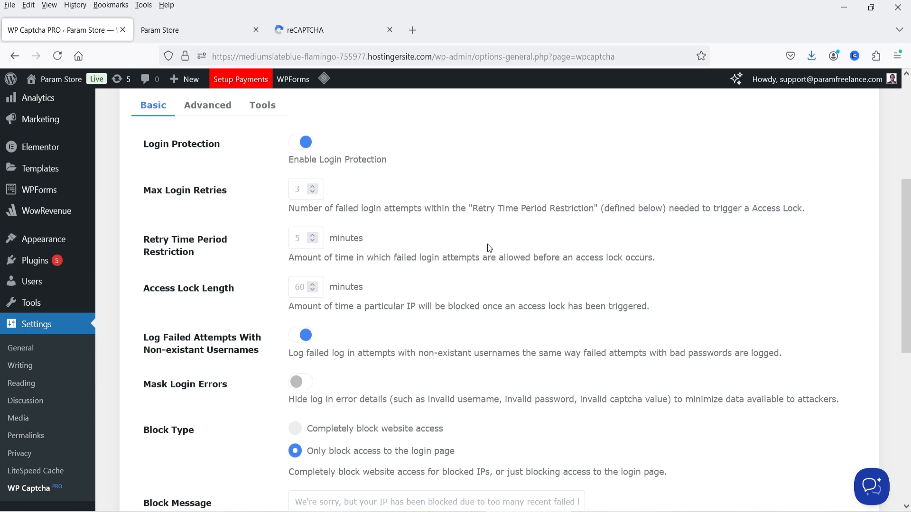
scroll(201, 233, "down", 2)
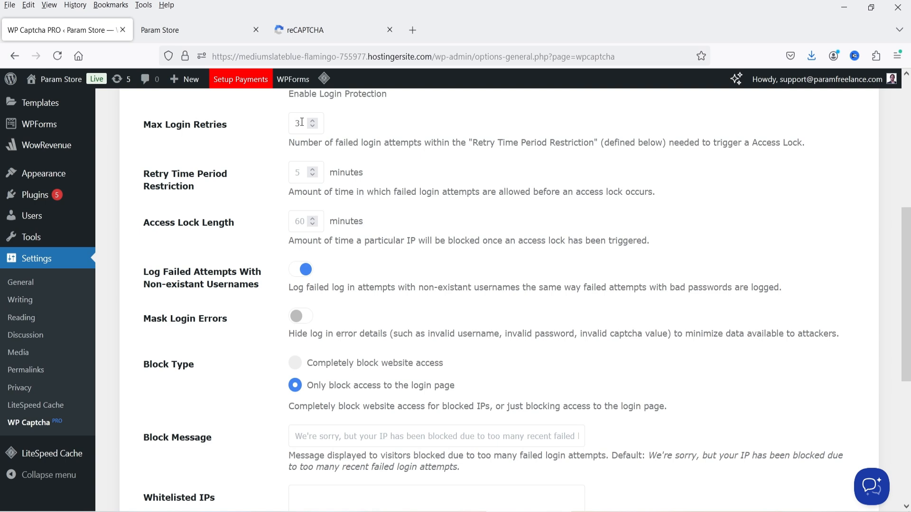
double_click(302, 122)
type("5")
left_click(502, 141)
Step: Review the remaining basic login protection options, including Mask Login Errors, Block Type, Whitelisted IPs and Show Credit Link
scroll(212, 219, "down", 2)
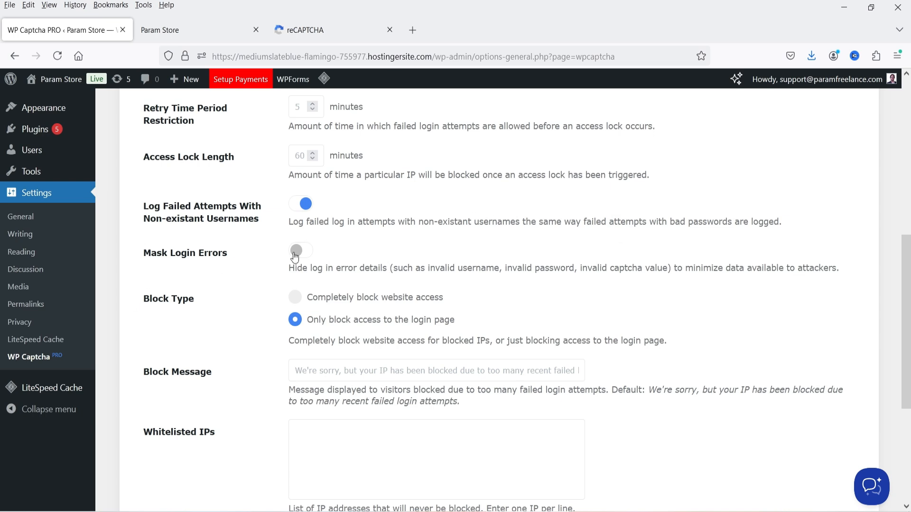
scroll(400, 255, "down", 2)
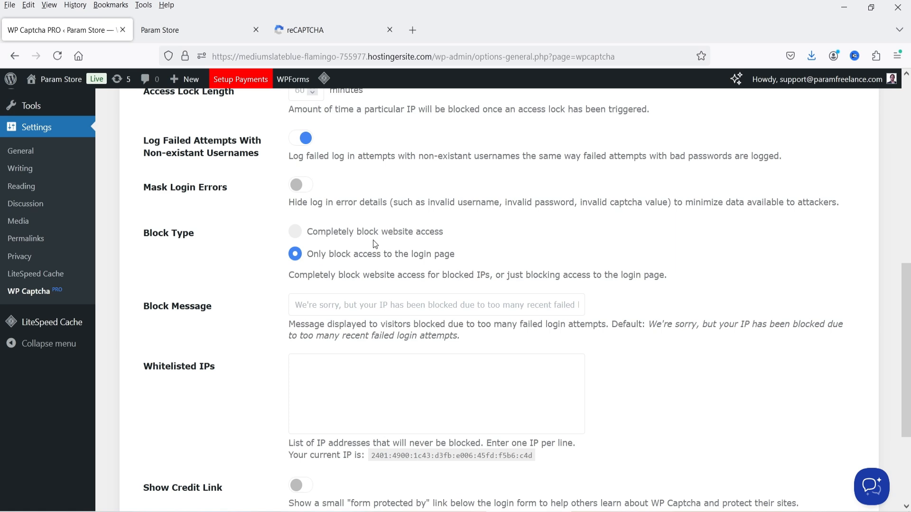
scroll(317, 181, "down", 3)
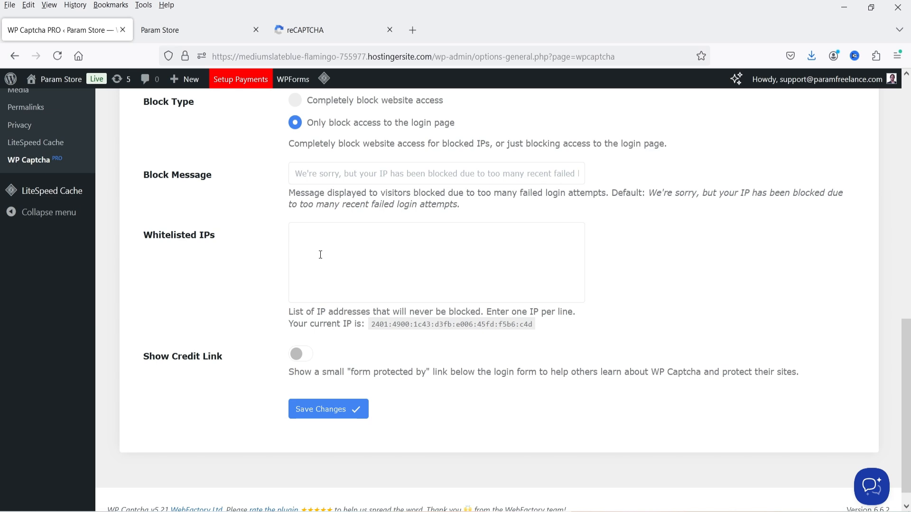
scroll(320, 255, "down", 1)
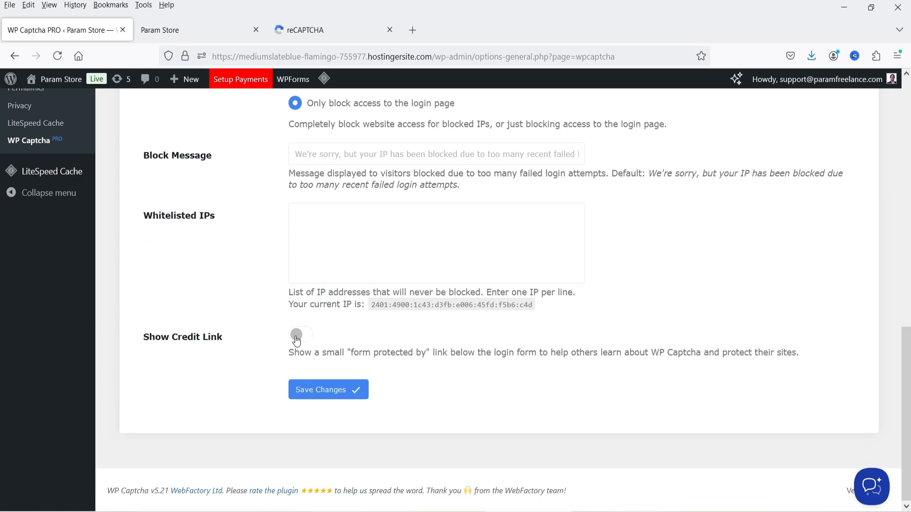
Step: Set the custom Login URL slug to login-wp in the advanced login protection settings
scroll(408, 323, "up", 8)
left_click(207, 151)
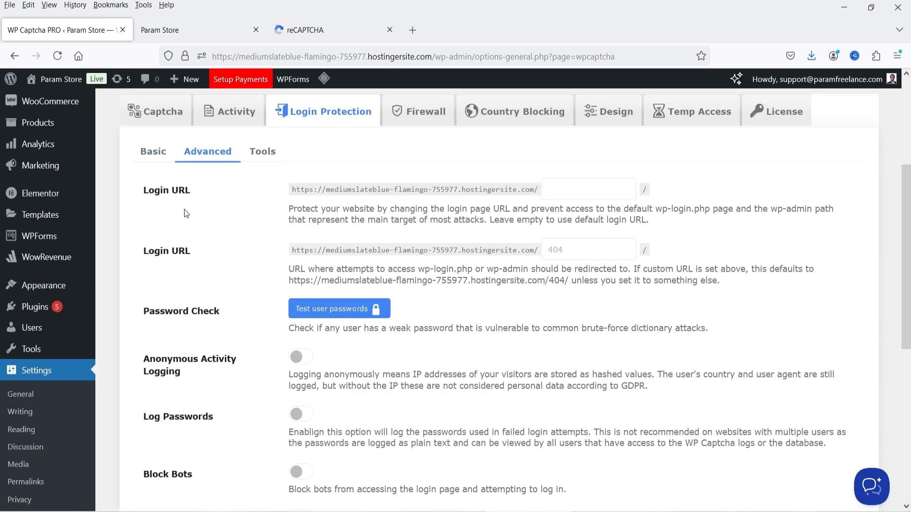
left_click(585, 186)
type("login-wp")
left_click(662, 299)
left_click(571, 190)
Step: Review the remaining advanced login protection options and the login protection tools for email test, recovery URL, import and export
scroll(561, 286, "down", 3)
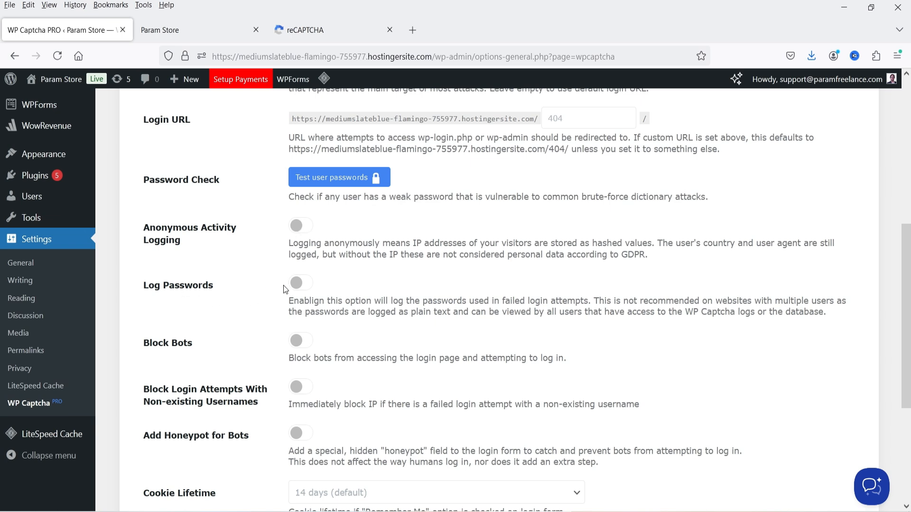
scroll(303, 285, "down", 3)
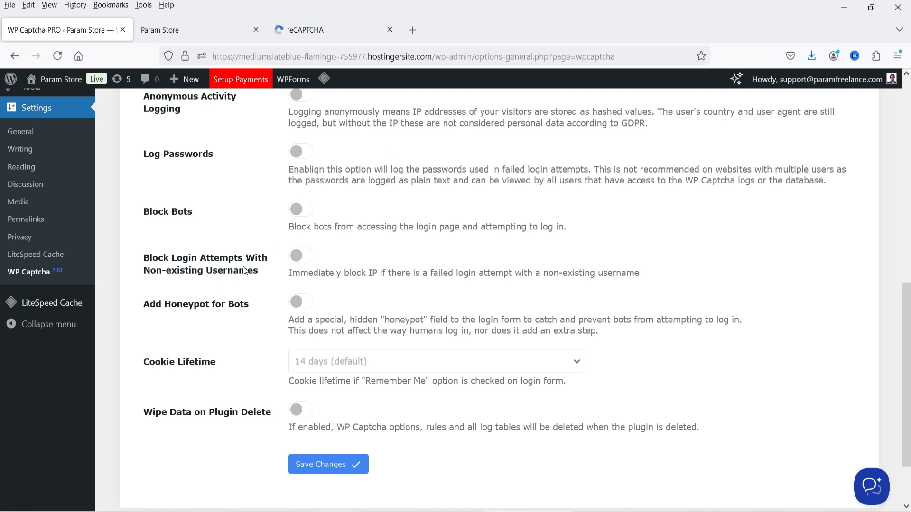
scroll(442, 277, "up", 1)
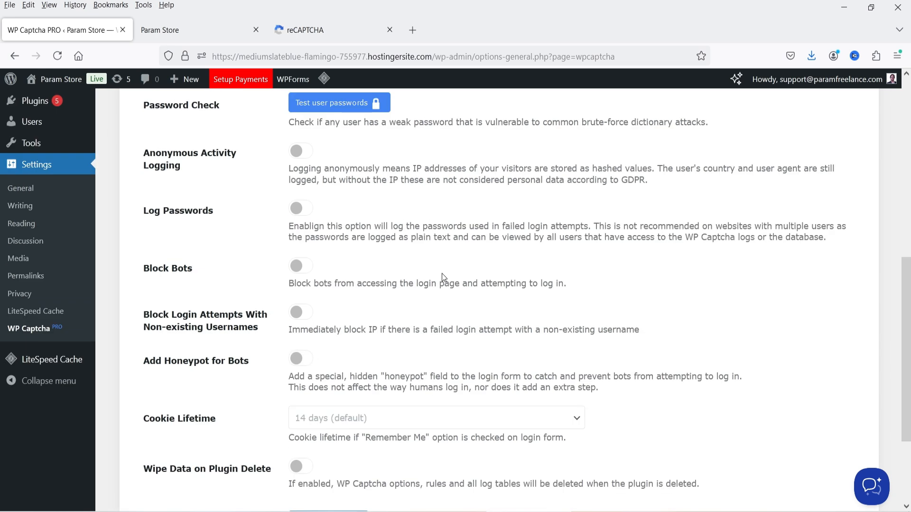
scroll(442, 273, "up", 6)
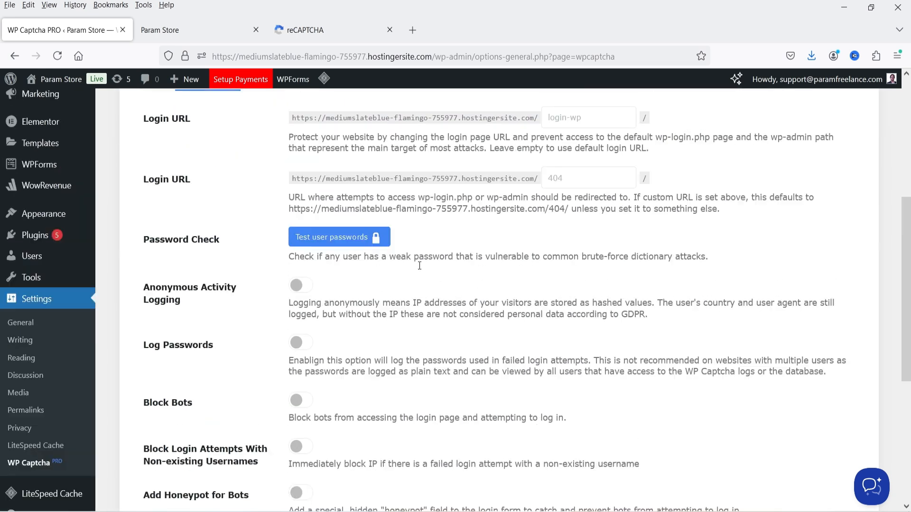
left_click(262, 273)
scroll(463, 264, "down", 3)
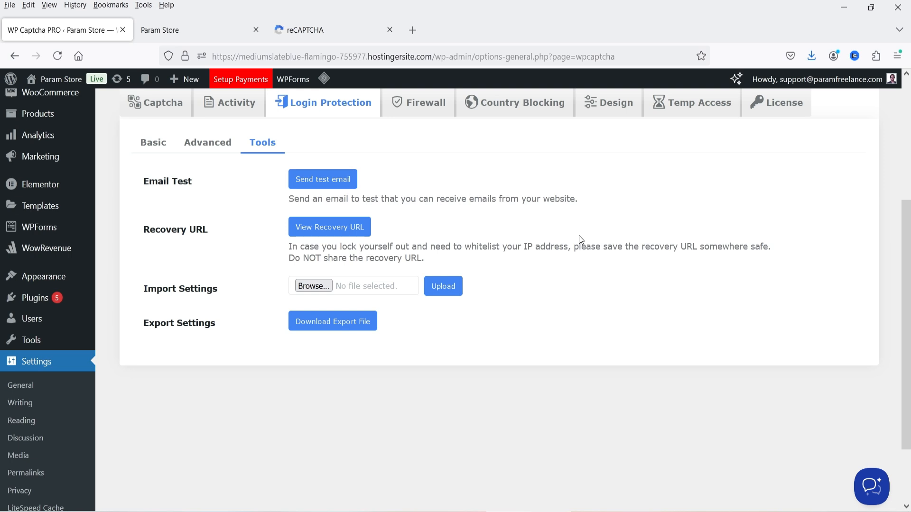
Step: Enable the Block bad bots and Directory Traversal protections in the general firewall settings
left_click(419, 102)
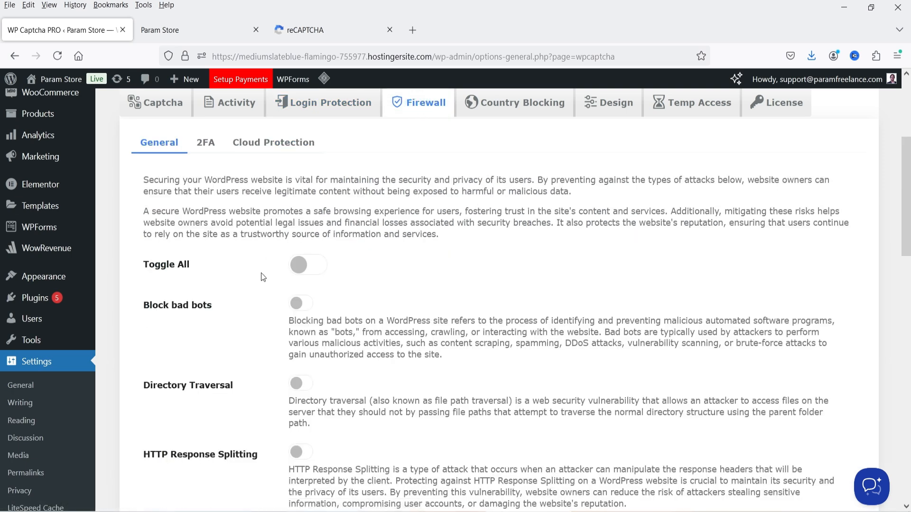
scroll(304, 180, "down", 3)
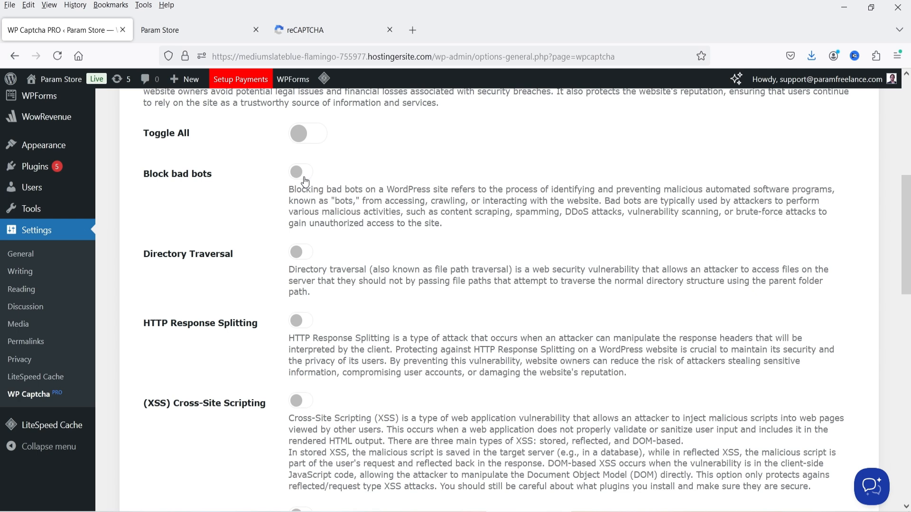
left_click(298, 173)
scroll(316, 203, "down", 2)
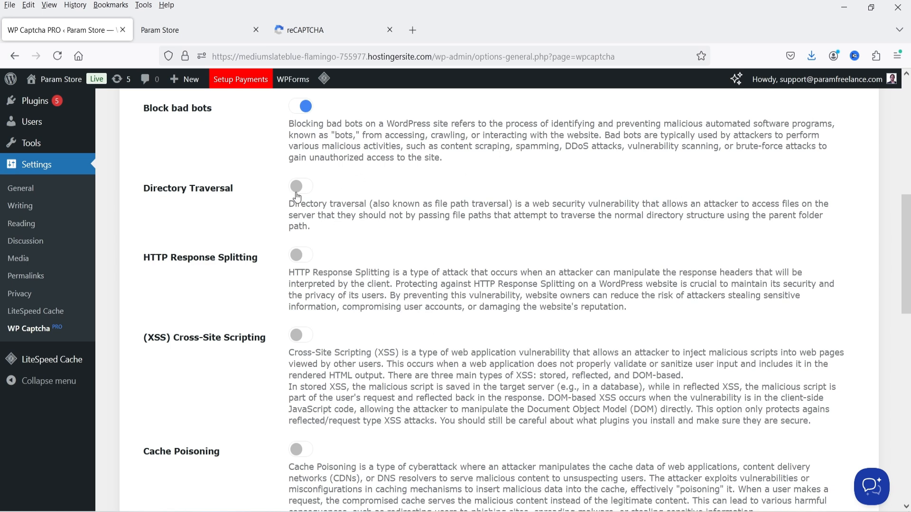
left_click(321, 192)
scroll(223, 204, "down", 3)
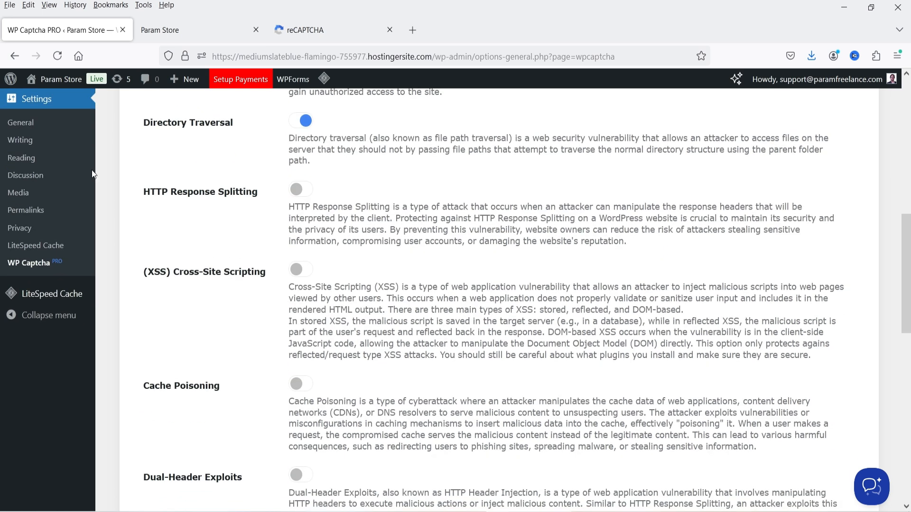
Step: Review the remaining general firewall protections, from HTTP Response Splitting through PHP information leakage
scroll(222, 207, "down", 5)
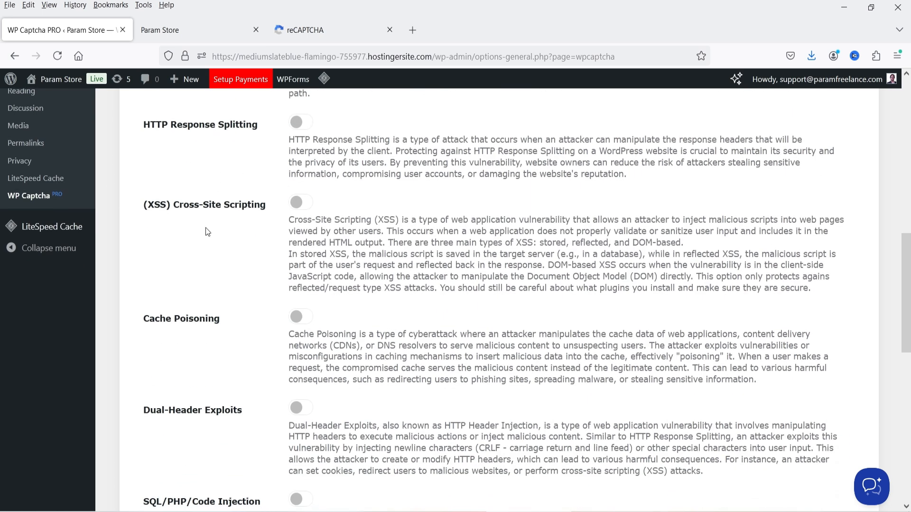
scroll(200, 251, "down", 5)
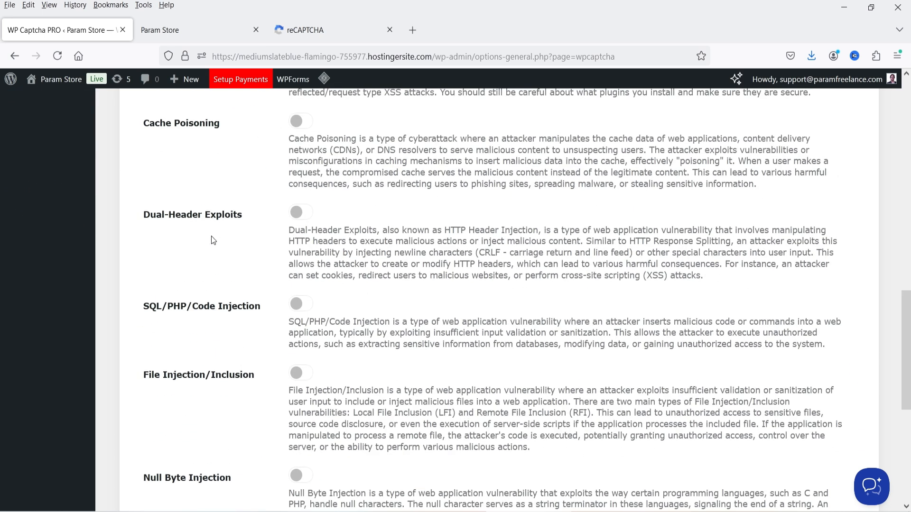
scroll(197, 237, "down", 7)
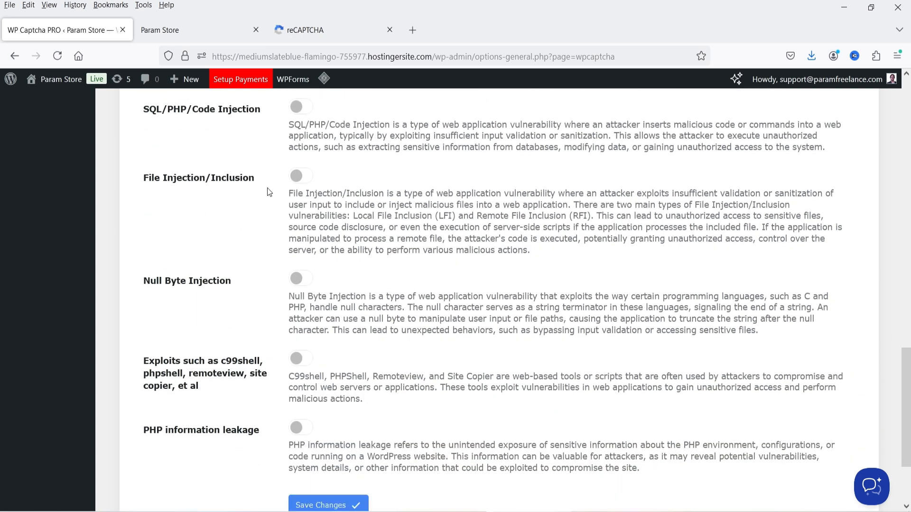
scroll(223, 237, "down", 3)
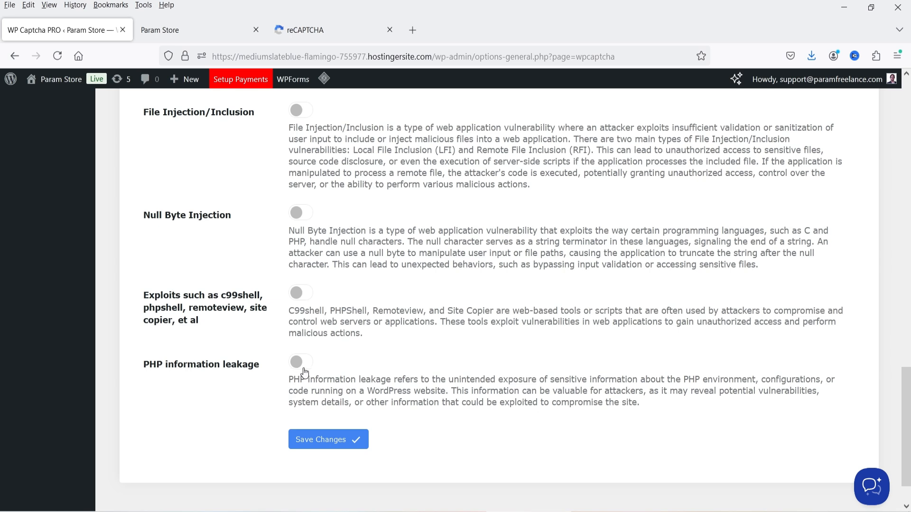
scroll(479, 294, "up", 20)
scroll(477, 297, "down", 3)
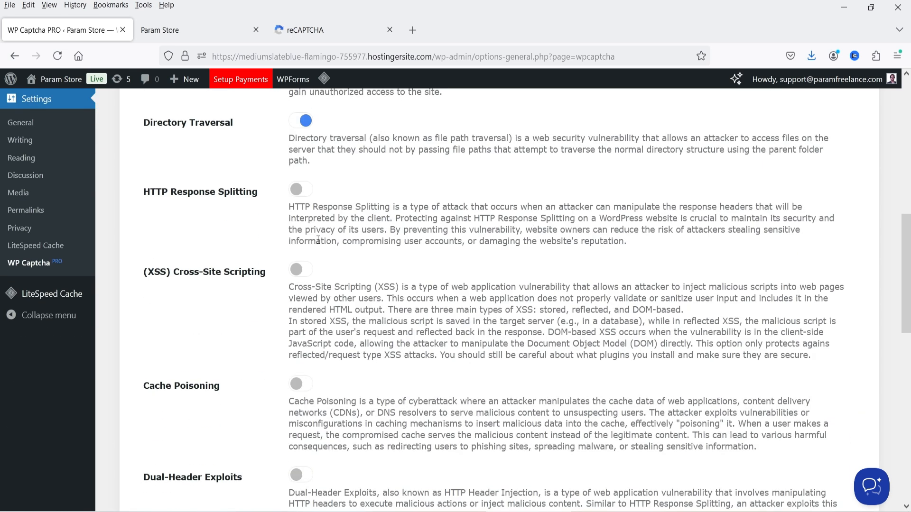
scroll(465, 332, "up", 8)
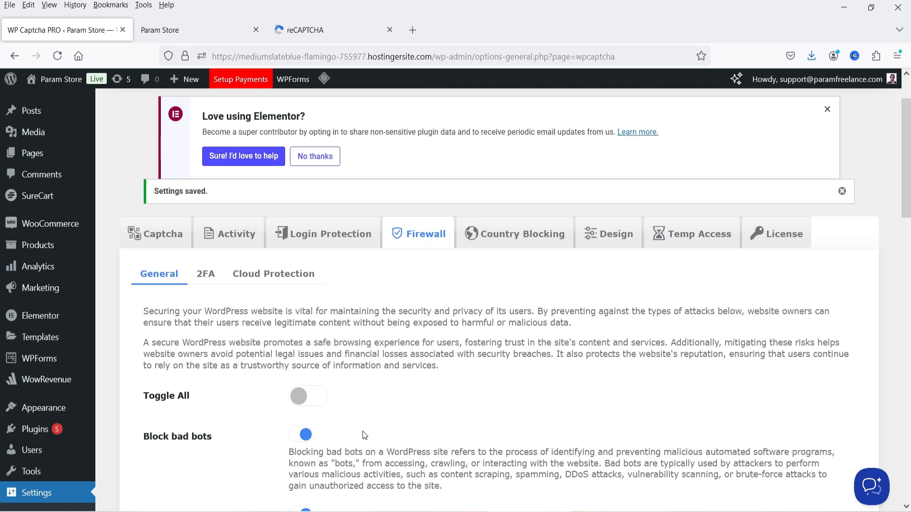
Step: Enable Email Based Two Factor Authentication in the firewall settings and review the 2FA email subject, content and variables
left_click(205, 273)
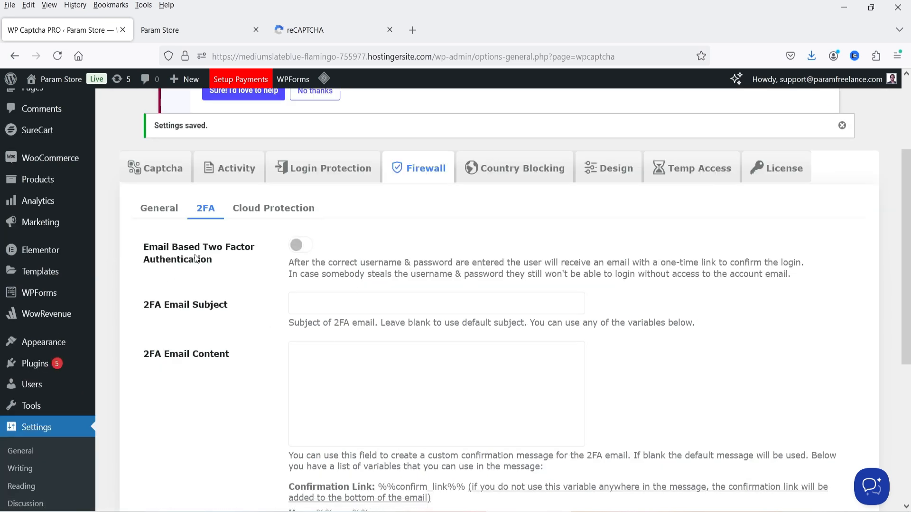
left_click(302, 245)
scroll(295, 243, "down", 2)
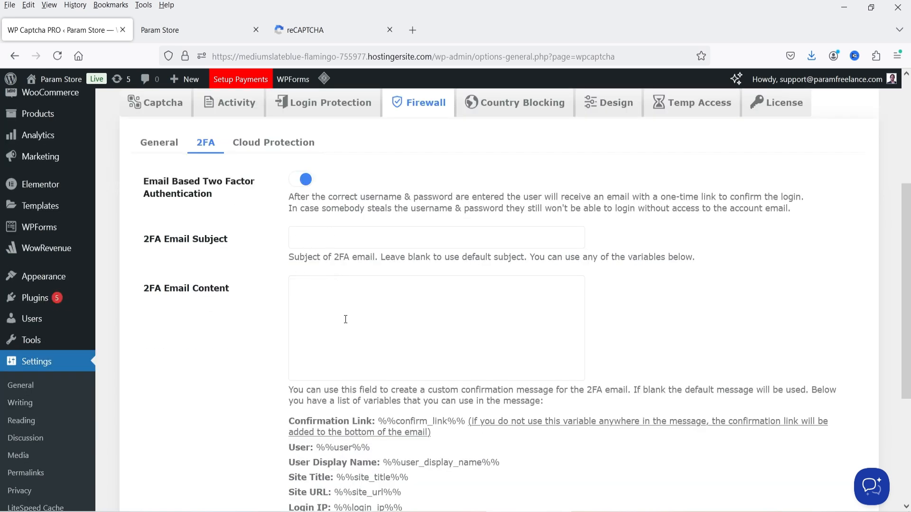
scroll(346, 318, "down", 3)
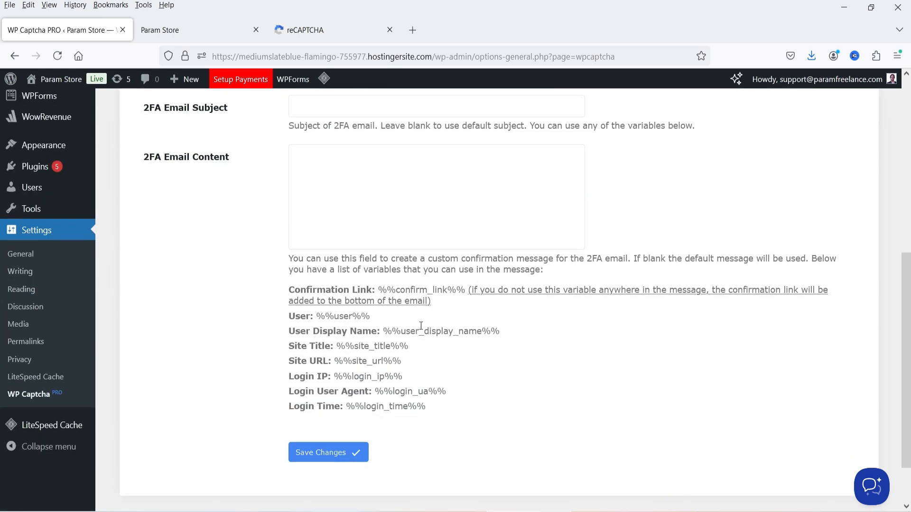
scroll(420, 326, "up", 3)
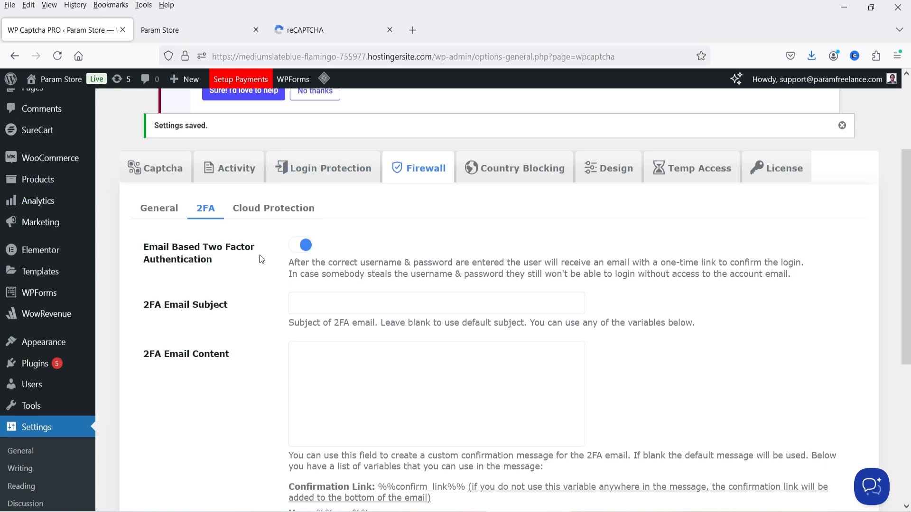
Step: Review the firewall's Cloud Protection options, including the global blacklist, Cloud Block Type, Block Message, Cloud Whitelist and Cloud Blacklist
left_click(266, 210)
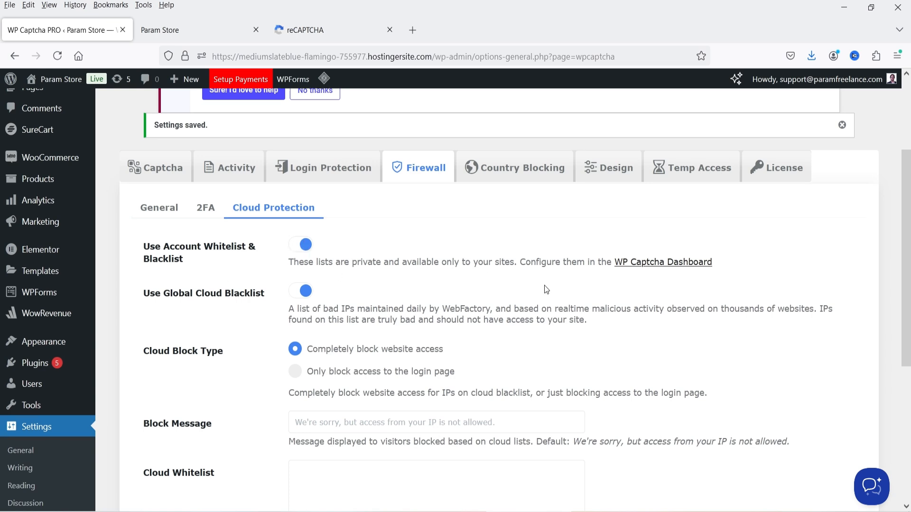
scroll(412, 273, "down", 3)
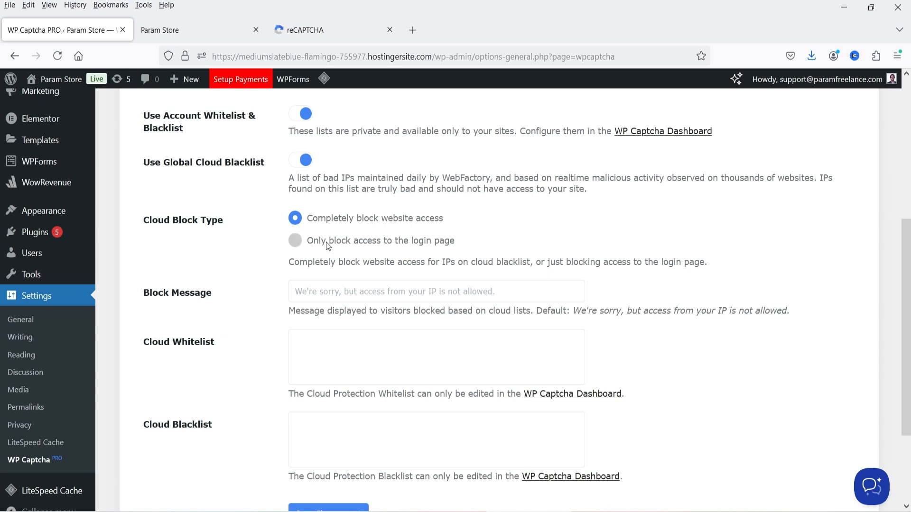
scroll(448, 240, "down", 2)
scroll(448, 241, "down", 2)
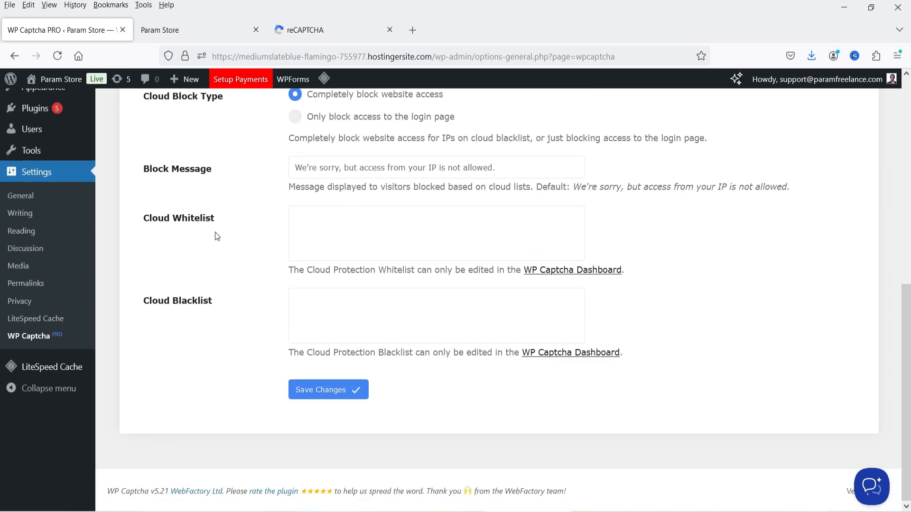
scroll(314, 247, "up", 10)
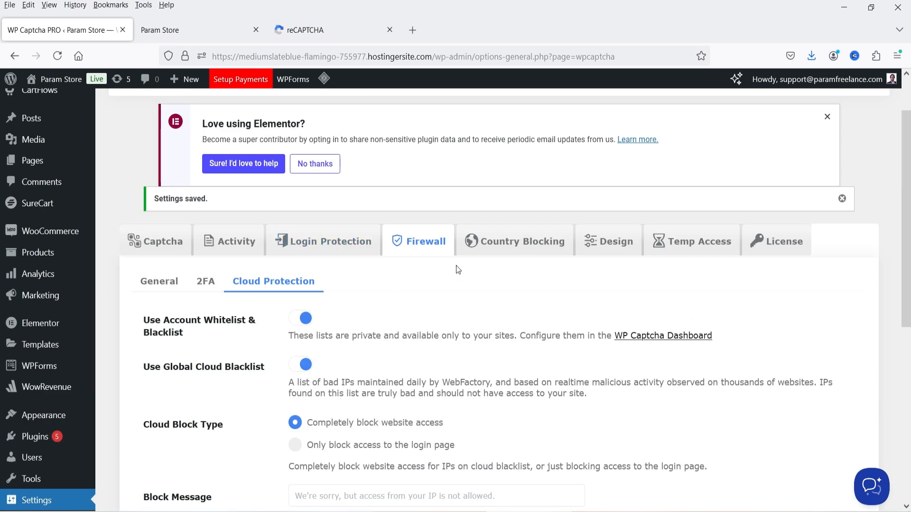
Step: Review the Country Blocking settings, including the Blocking Mode choices and the Country Block Type
left_click(521, 243)
scroll(462, 295, "down", 8)
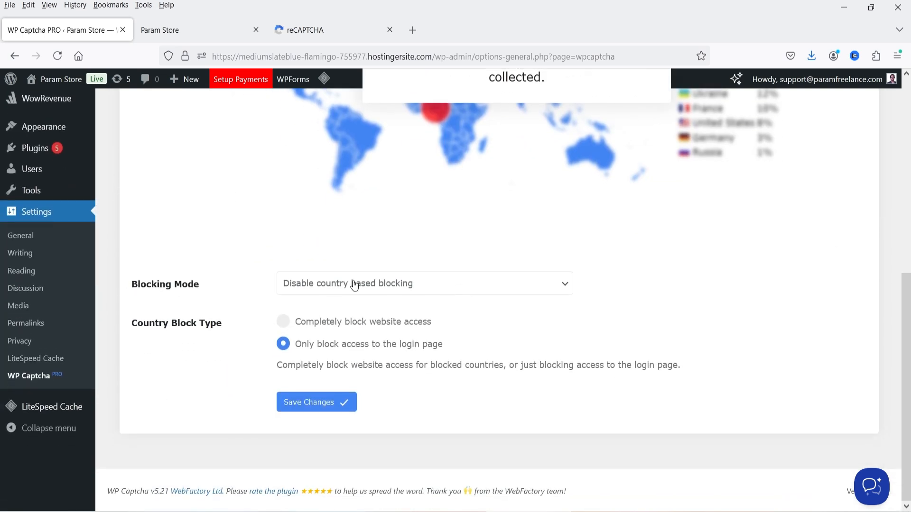
left_click(354, 285)
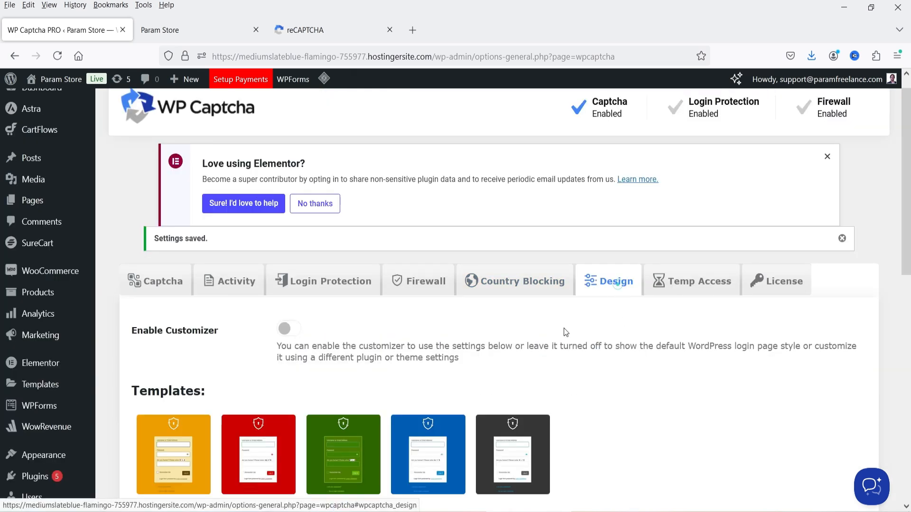
Step: Enable the login page customizer in the Design settings and save the changes
scroll(565, 331, "down", 3)
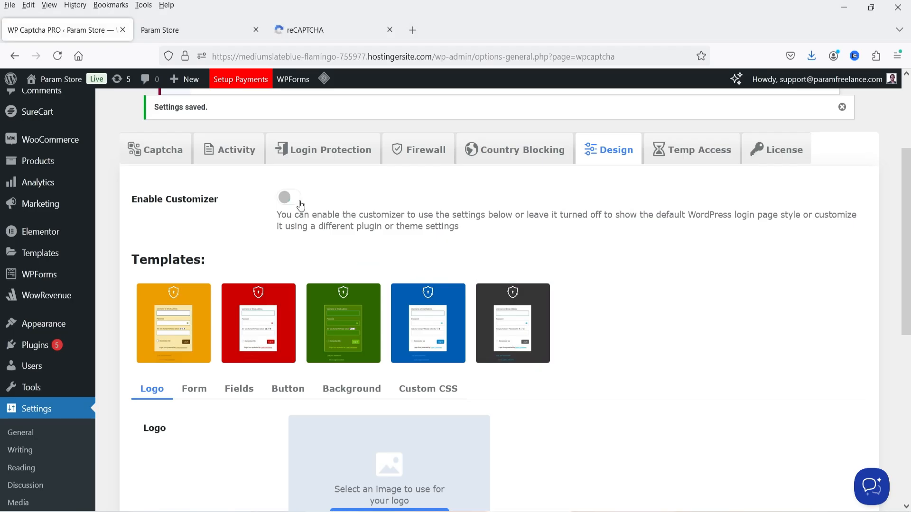
scroll(650, 280, "down", 7)
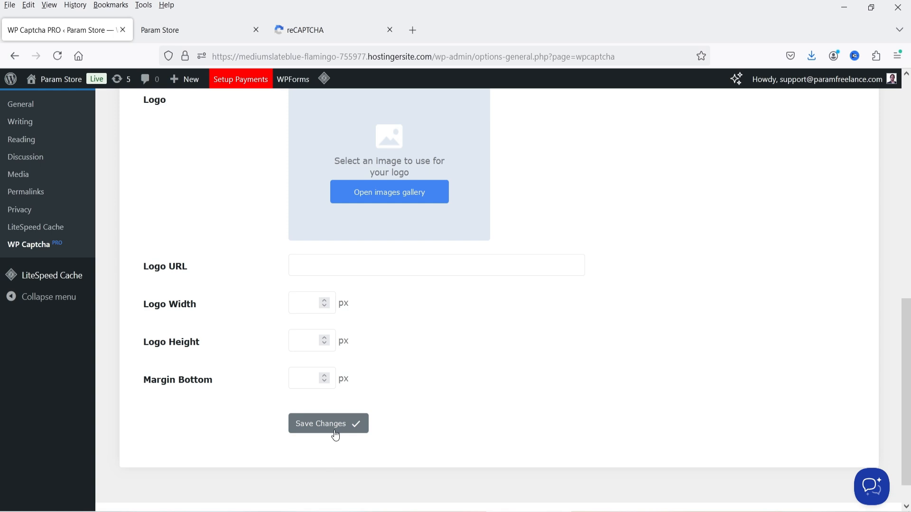
left_click(334, 429)
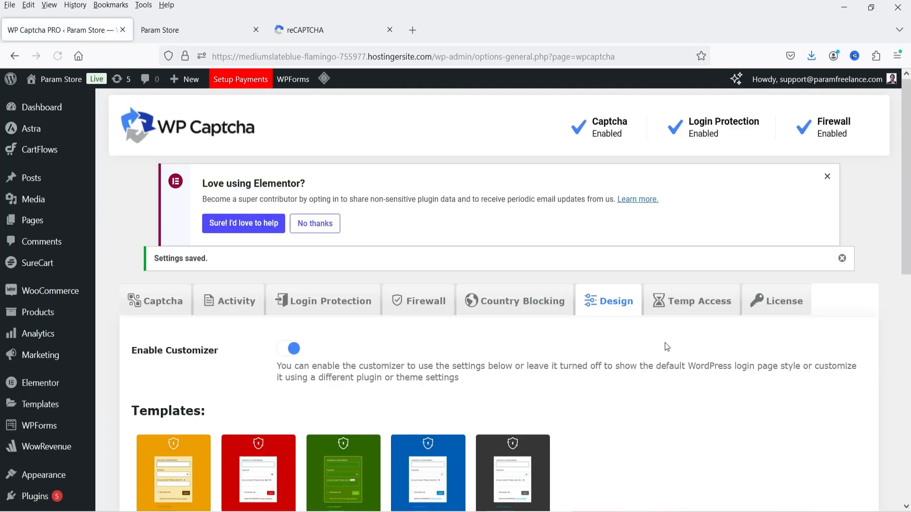
Step: Apply the orange login page template, accept overwriting the design settings, and save the changes
scroll(556, 304, "down", 4)
left_click(174, 277)
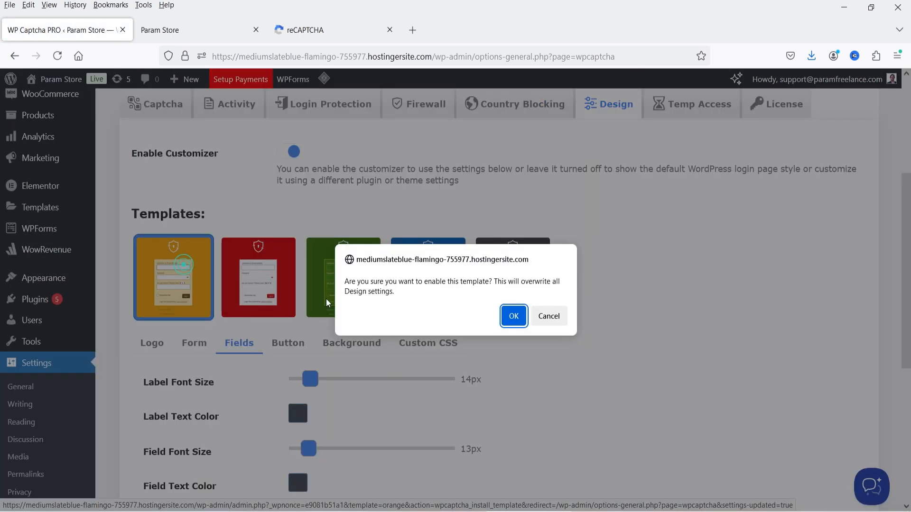
left_click(513, 316)
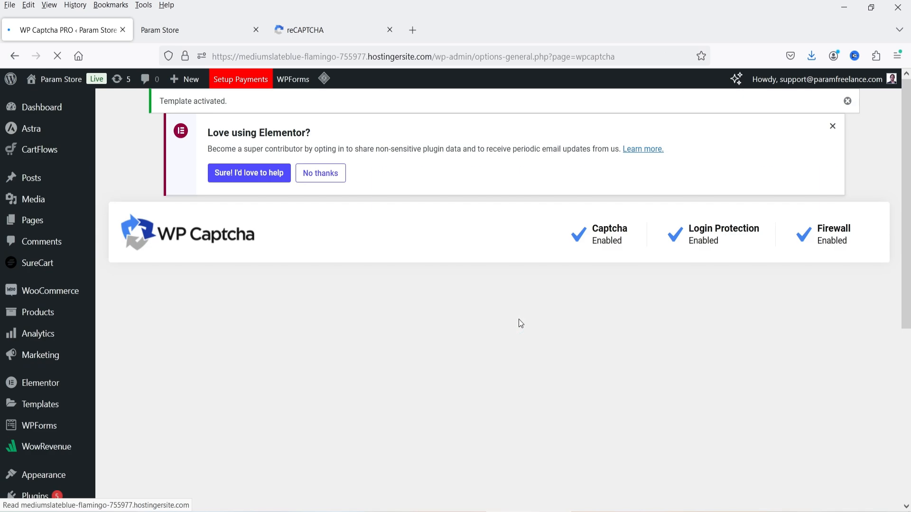
scroll(519, 305, "down", 10)
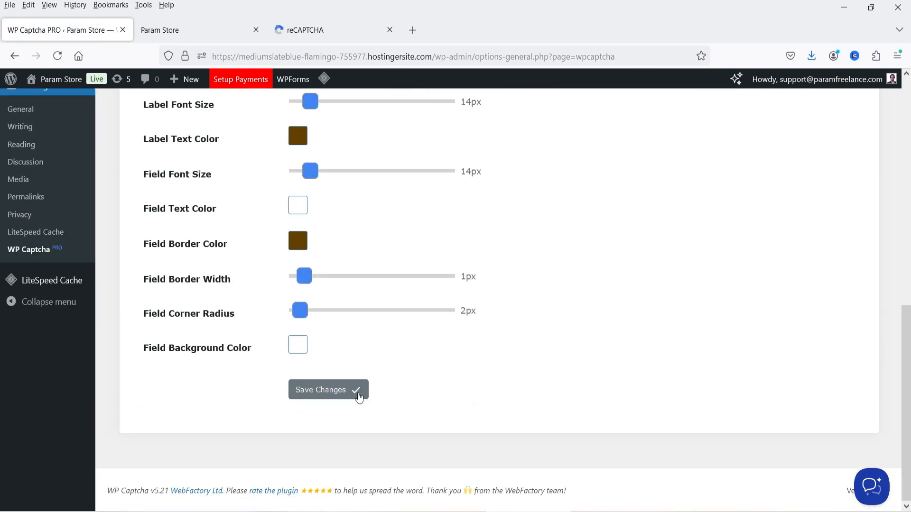
left_click(355, 392)
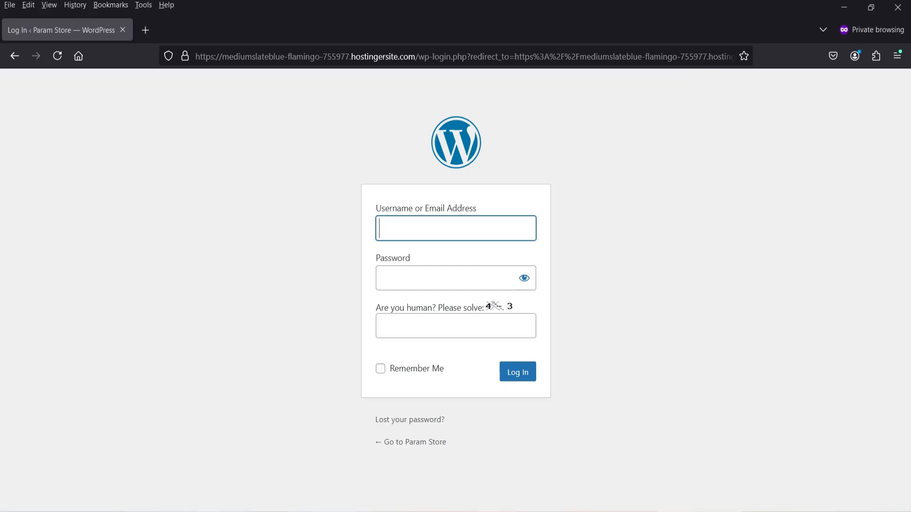
Step: Reload the login page in the private browsing window and try opening the store's /wp-admin address
left_click(57, 56)
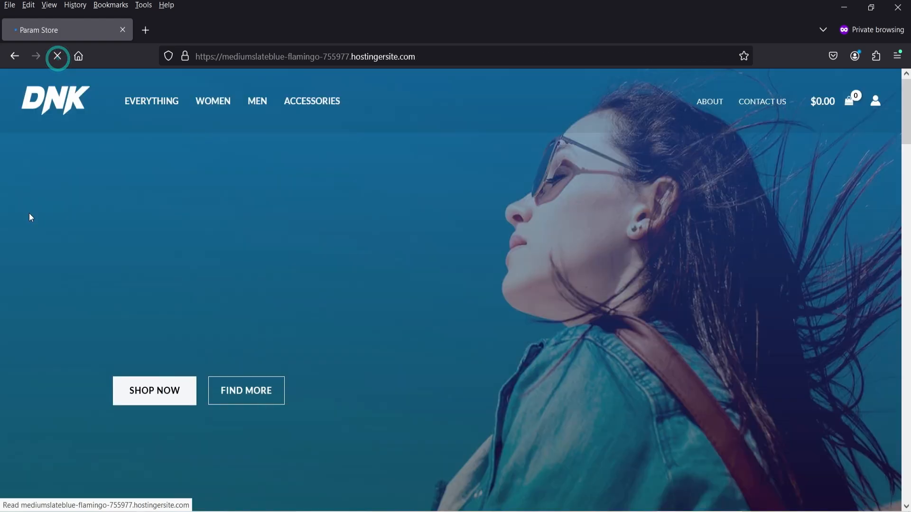
left_click(464, 58)
left_click(466, 60)
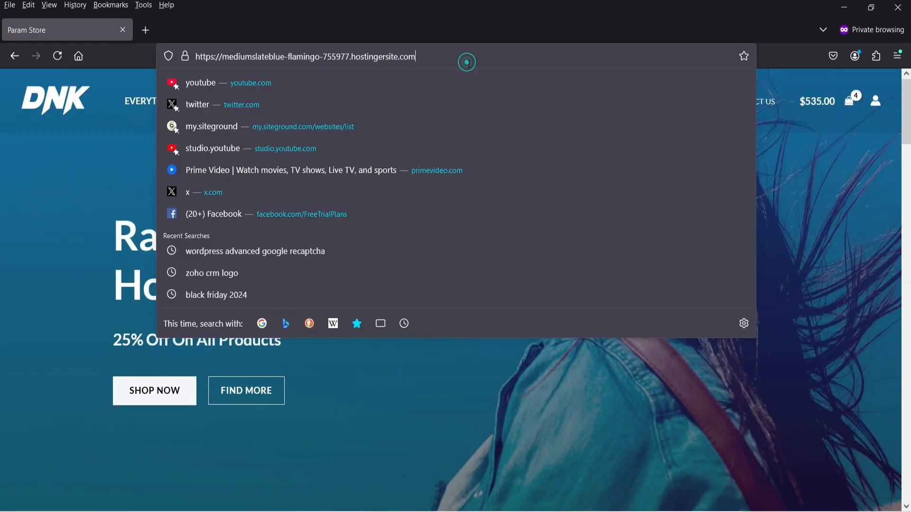
type("/wp-admin")
key("Return")
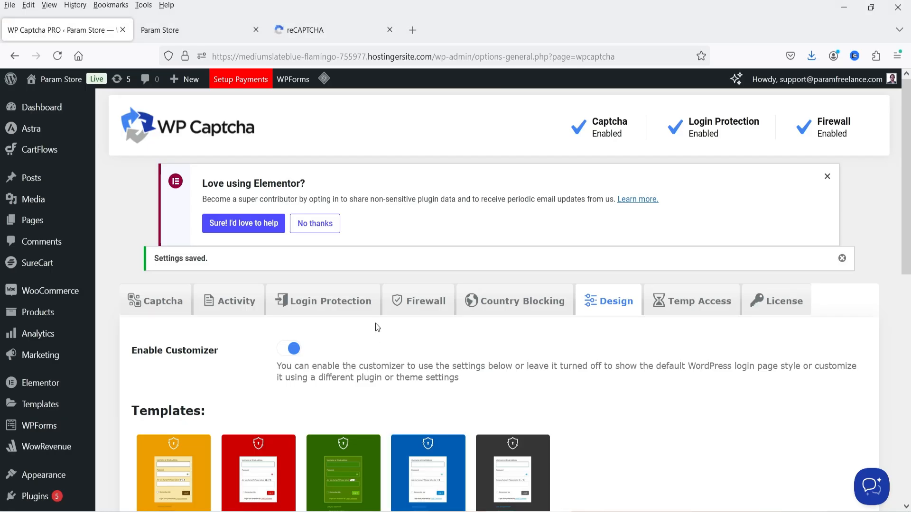
Step: Look up the custom login-wp address in the advanced Login Protection settings and save the settings
scroll(378, 327, "down", 3)
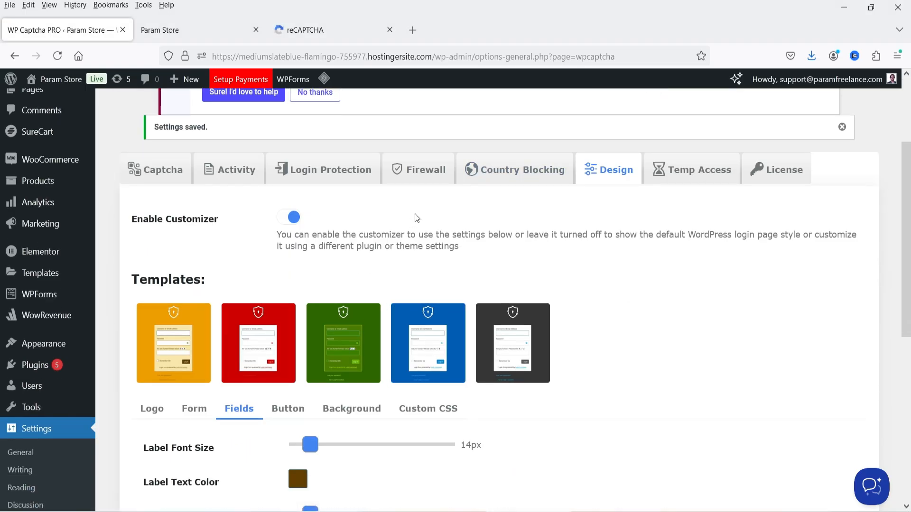
left_click(521, 175)
left_click(333, 183)
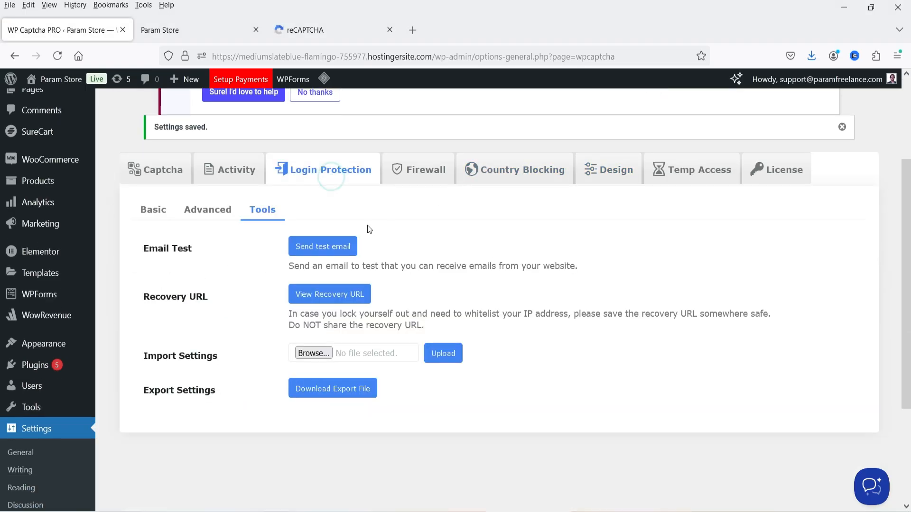
left_click(428, 176)
left_click_drag(548, 182, 586, 182)
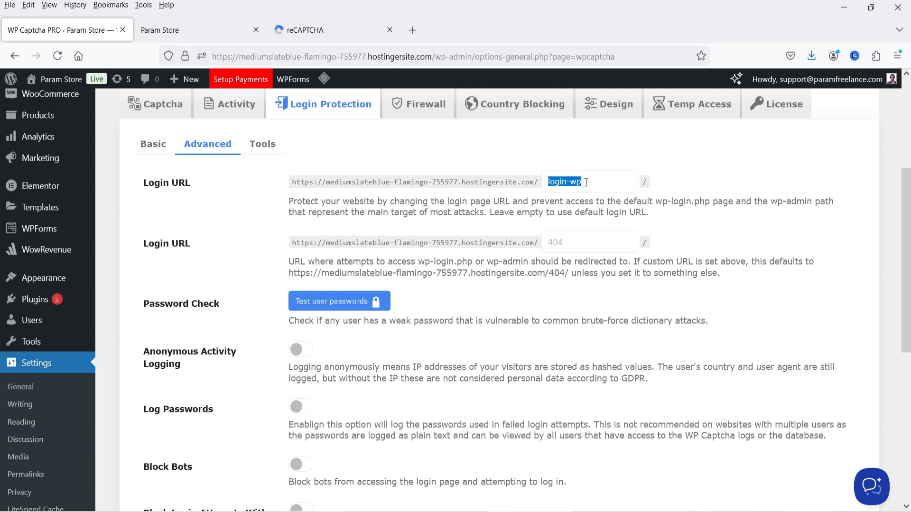
scroll(591, 292, "down", 7)
left_click(361, 397)
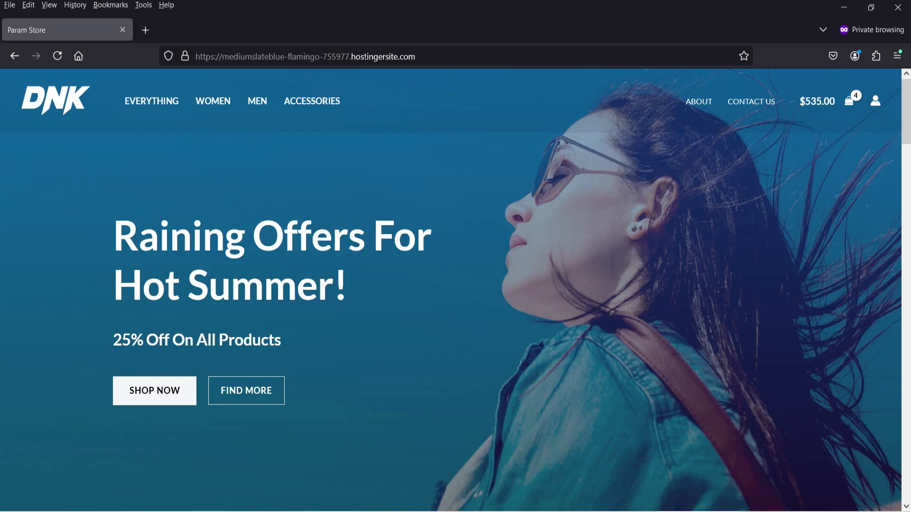
Step: Open the store's custom /login-wp/ page in the private browsing window to check the template
left_click(489, 64)
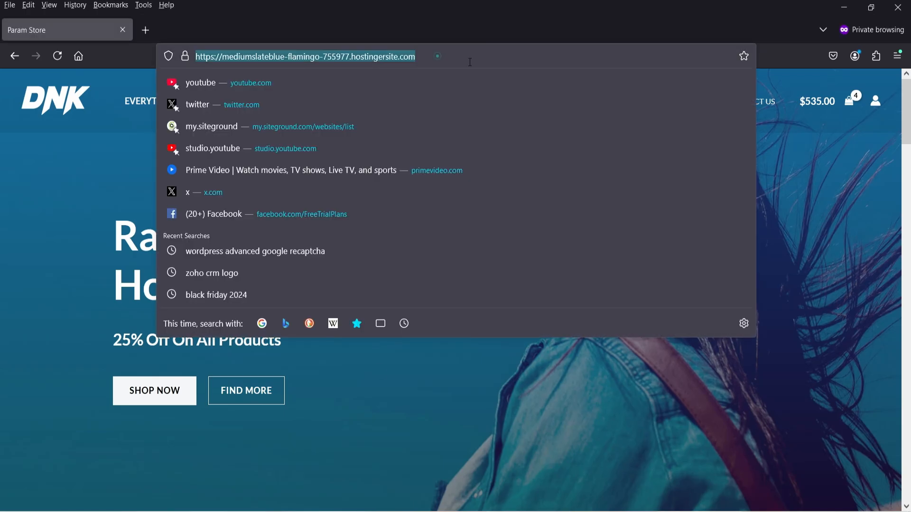
left_click(489, 63)
type("/login-wp/")
key("Return")
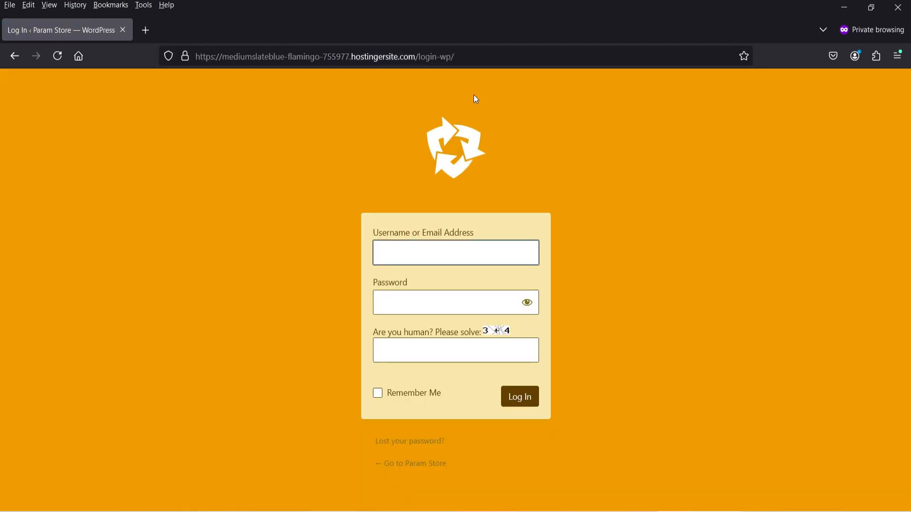
Step: Test the default /wp-admin address in the private window and return to the /login-wp page
left_click(421, 61)
left_click_drag(409, 57, 450, 56)
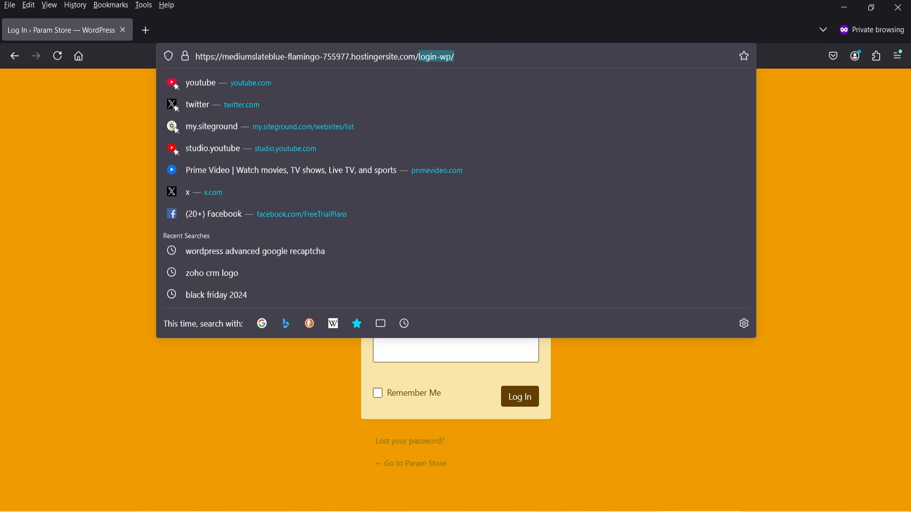
type("wp-admin")
key("Return")
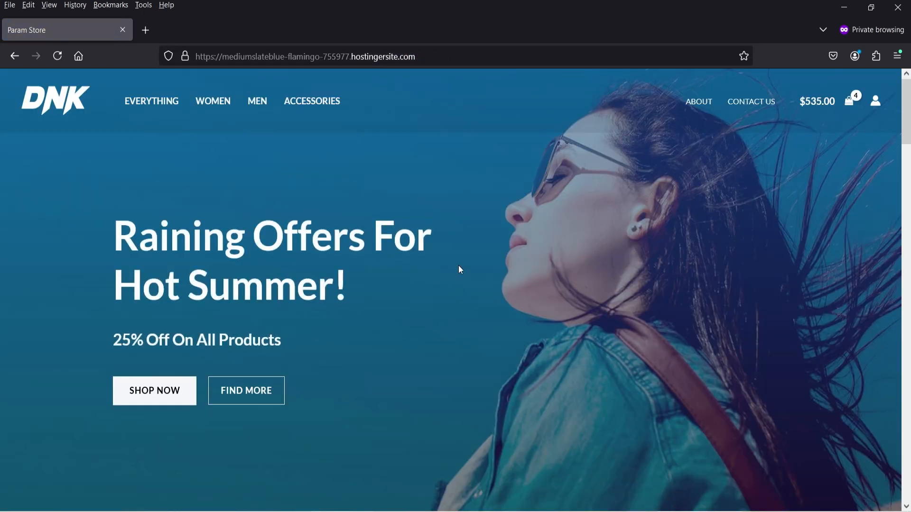
left_click(479, 57)
type("/login-wp")
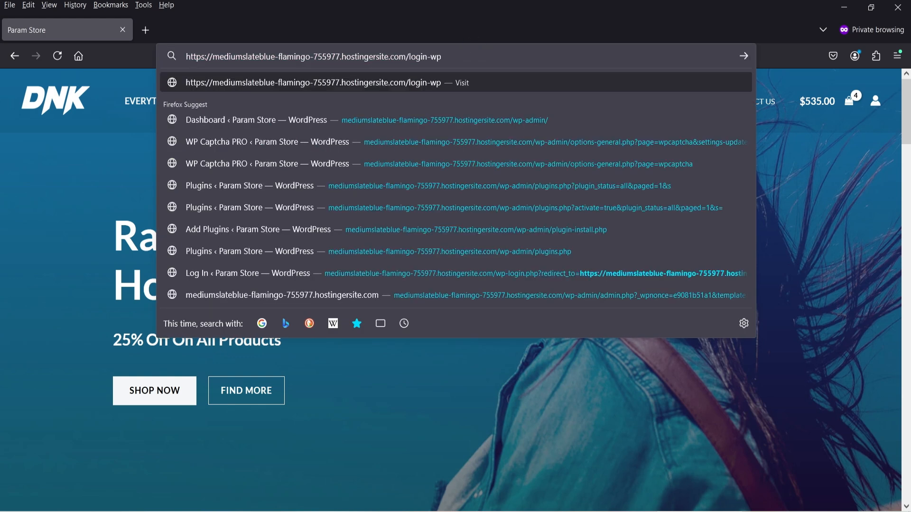
key("Return")
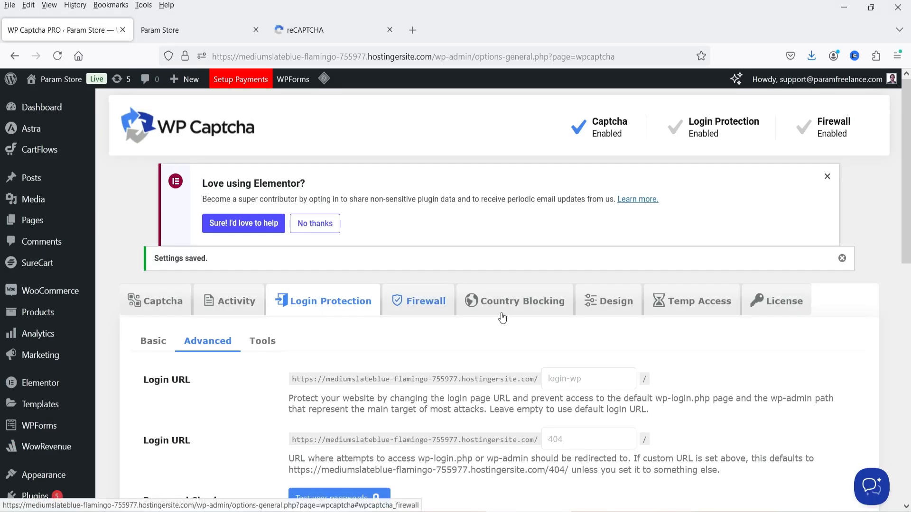
Step: Replace the login page logo in the Design settings with qt.png from the media library
left_click(626, 308)
scroll(326, 275, "down", 8)
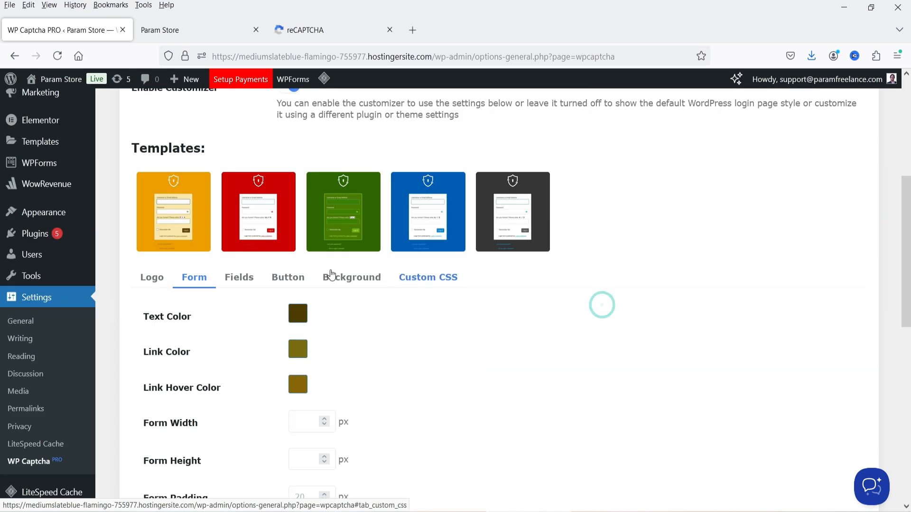
left_click(153, 147)
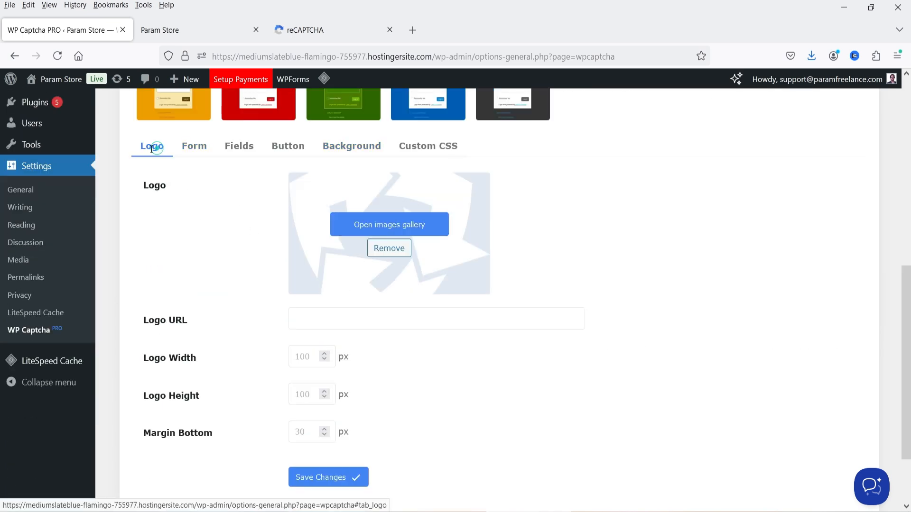
left_click(425, 231)
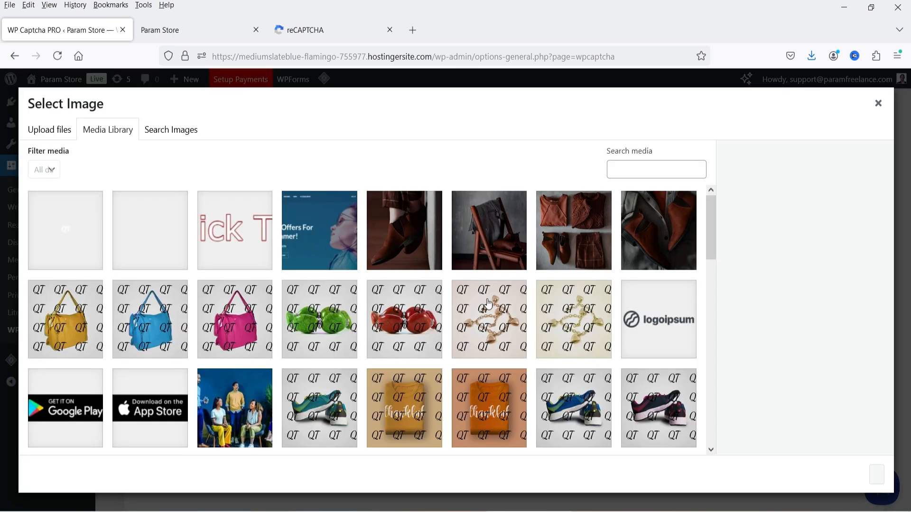
left_click(241, 237)
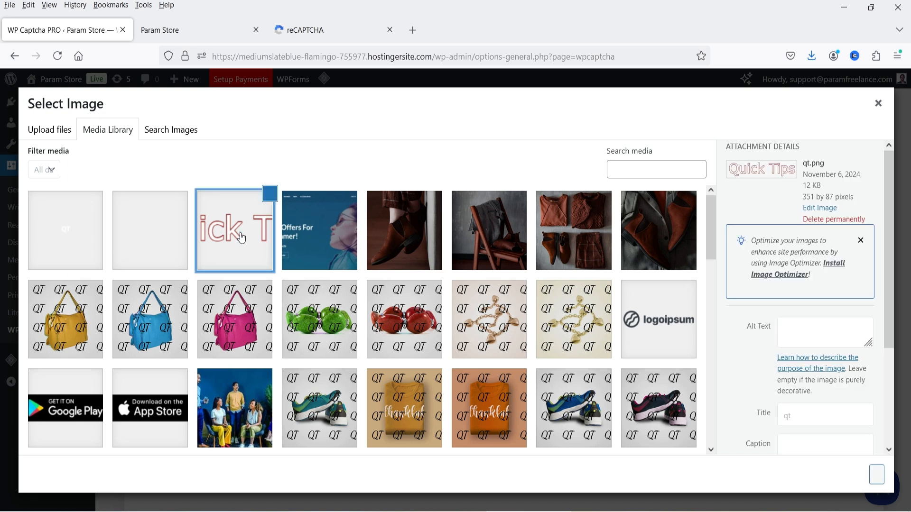
left_click(877, 474)
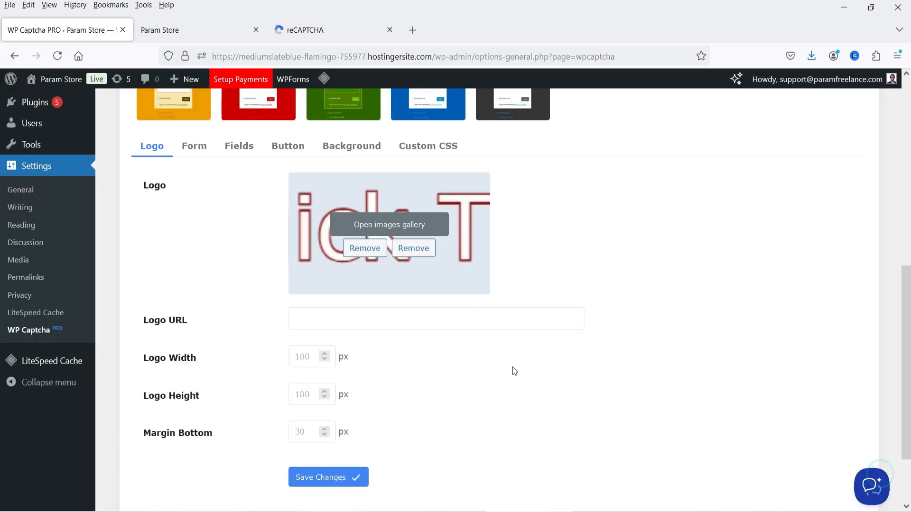
Step: Review the Form, Fields, Button, Background and Custom CSS design options and view the login page in the private window
scroll(618, 298, "up", 2)
left_click(192, 213)
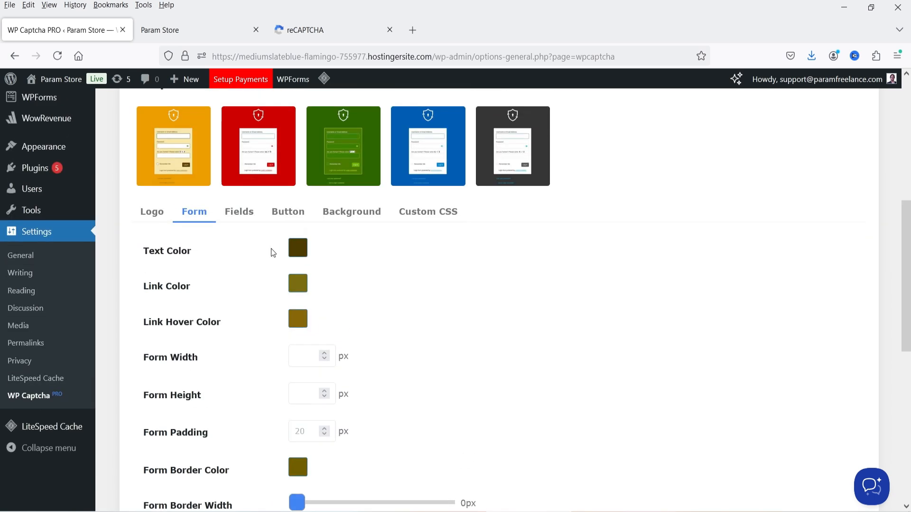
left_click(241, 212)
left_click(288, 212)
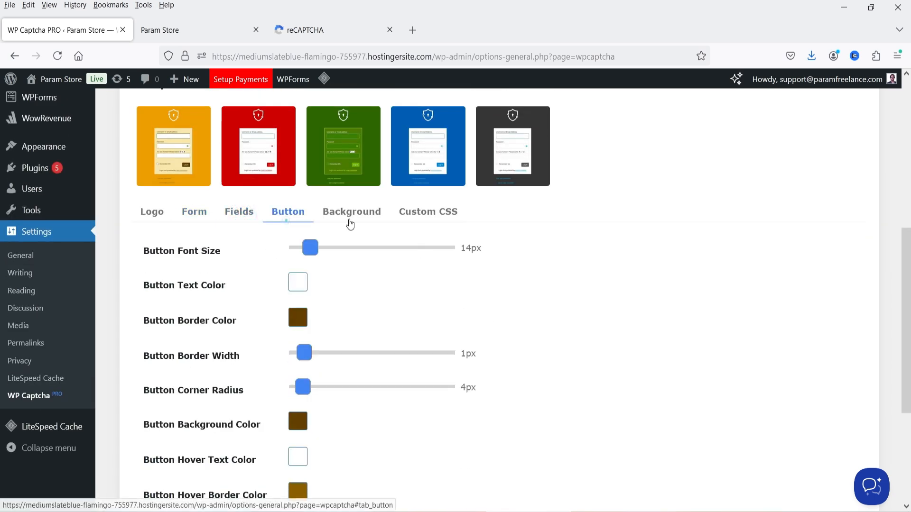
left_click(369, 213)
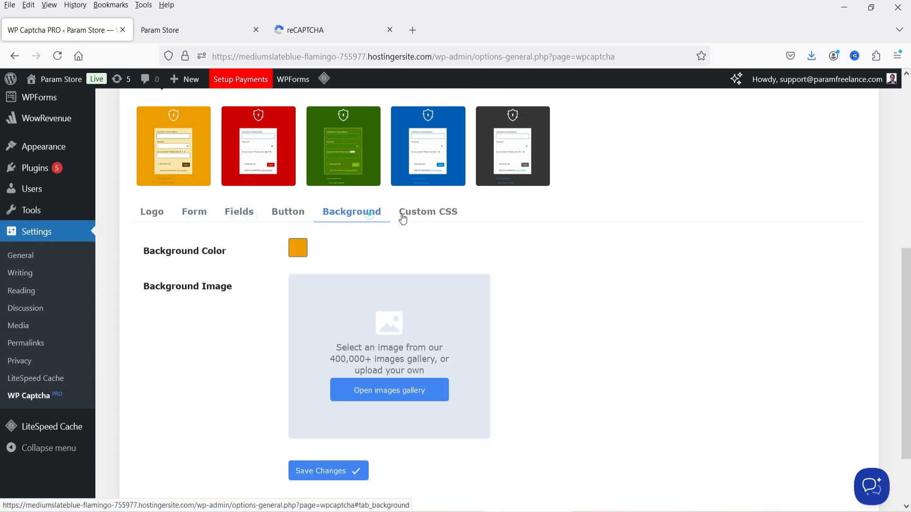
left_click(441, 214)
scroll(603, 275, "up", 3)
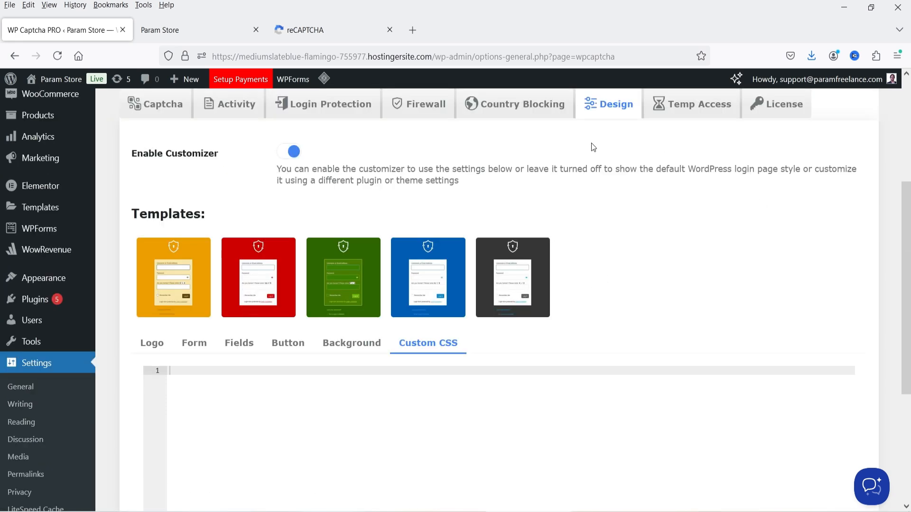
left_click(608, 511)
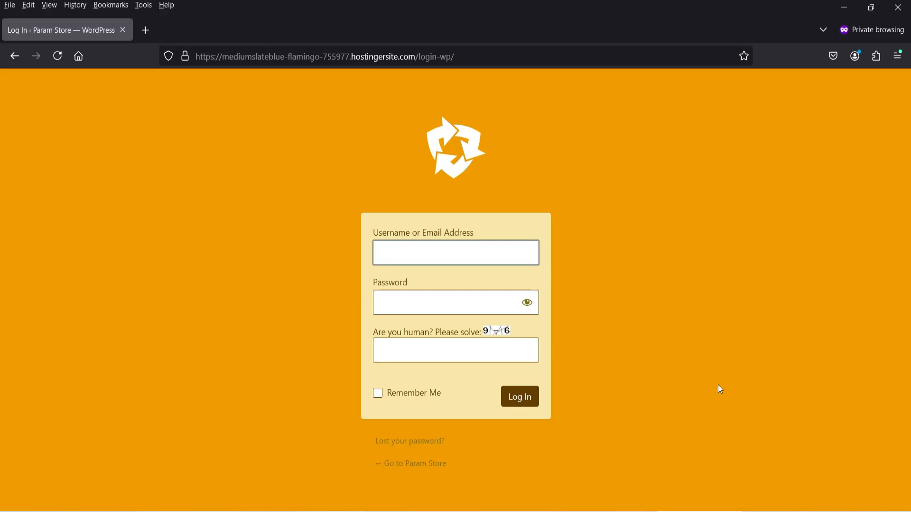
key("alt+Tab")
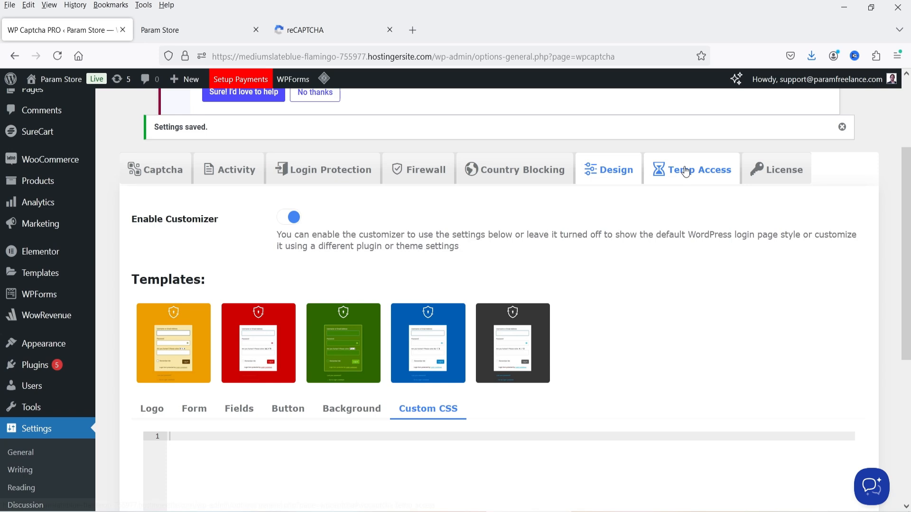
Step: Review the temporary access link options and the license details, and return to the Captcha settings
left_click(686, 168)
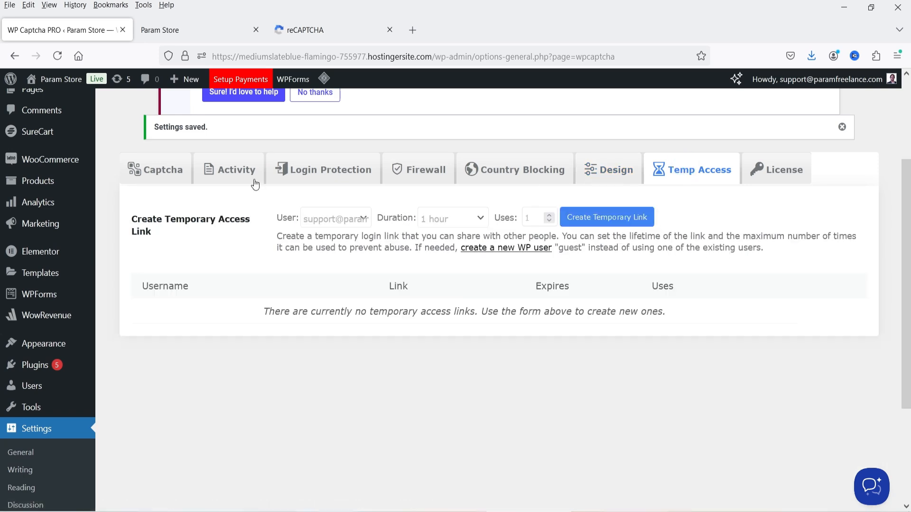
left_click(785, 172)
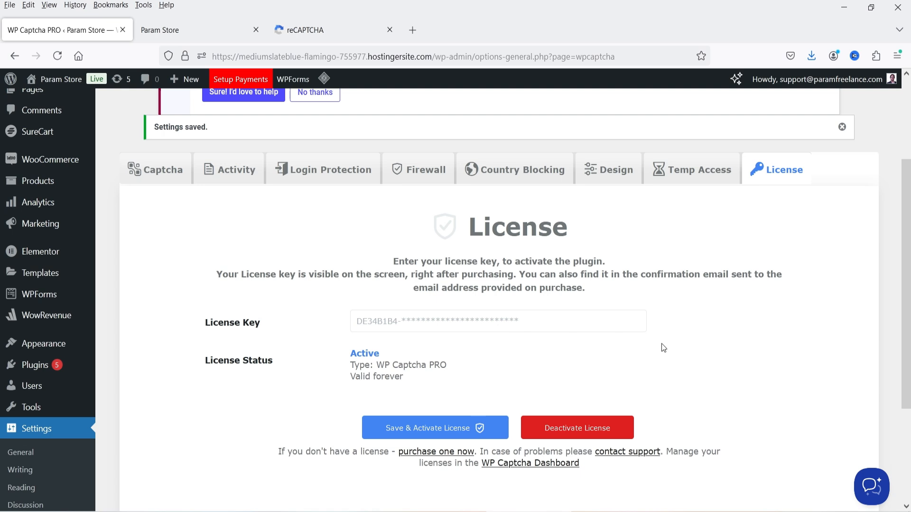
left_click(181, 176)
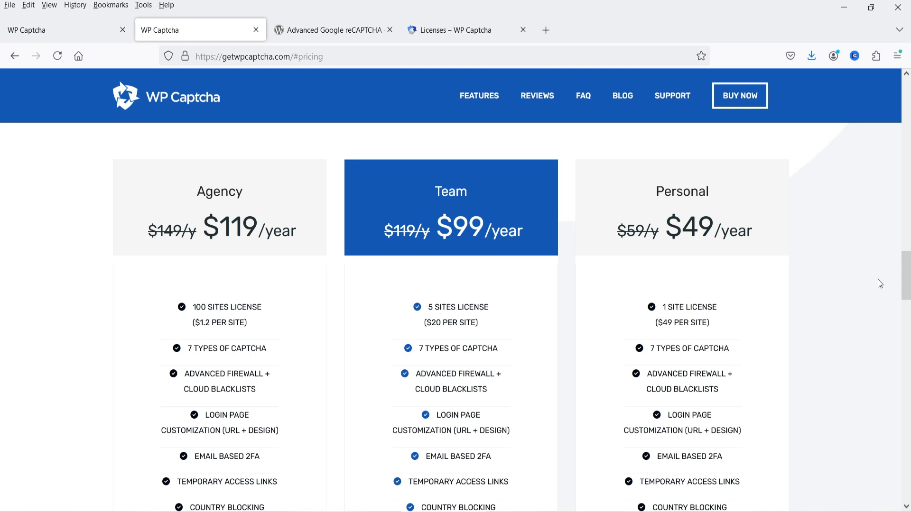
Step: Compare the features of the Agency, Team and Personal plans on the WP Captcha pricing page
scroll(879, 283, "down", 2)
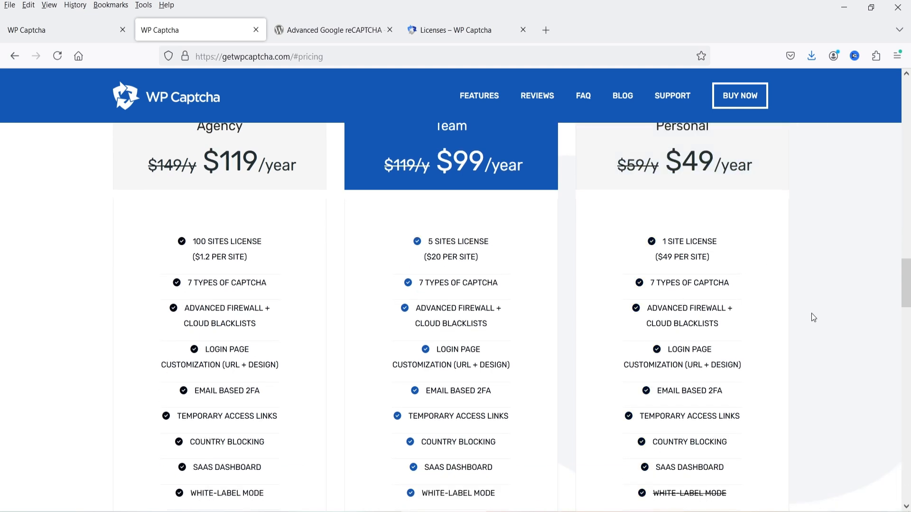
scroll(813, 314, "down", 4)
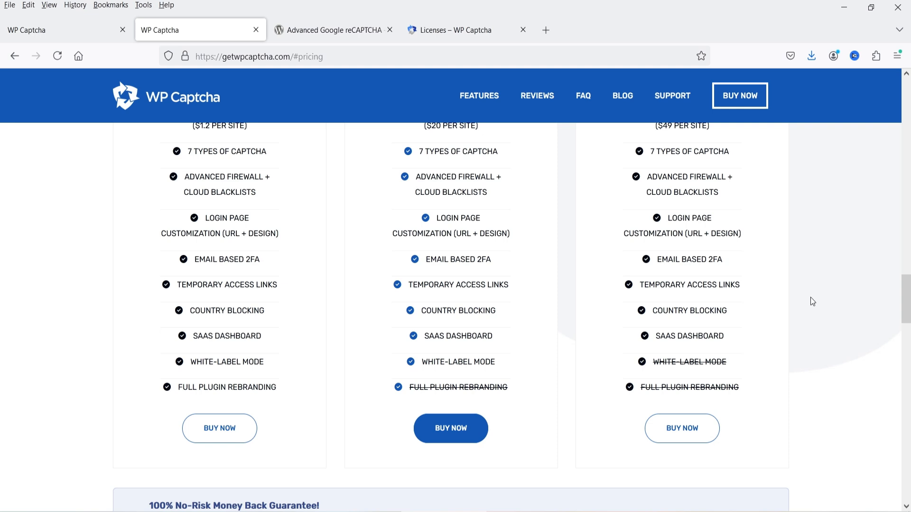
scroll(810, 297, "up", 4)
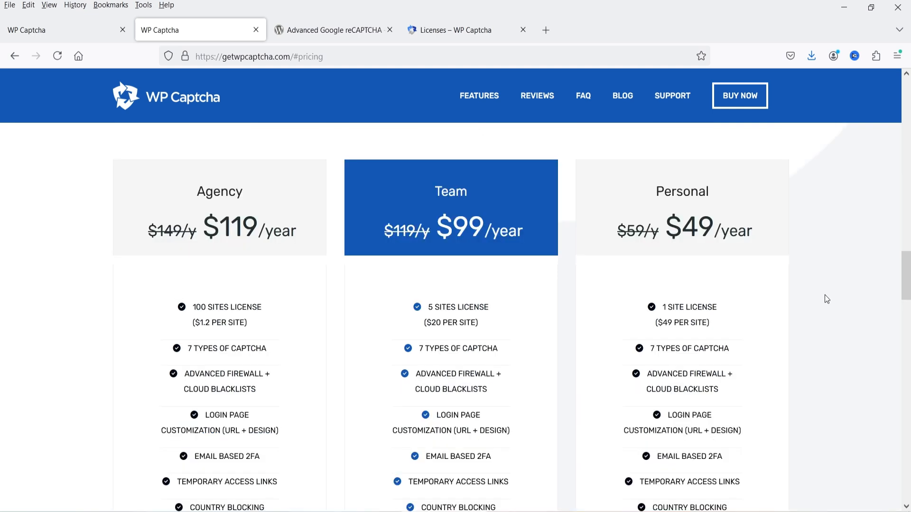